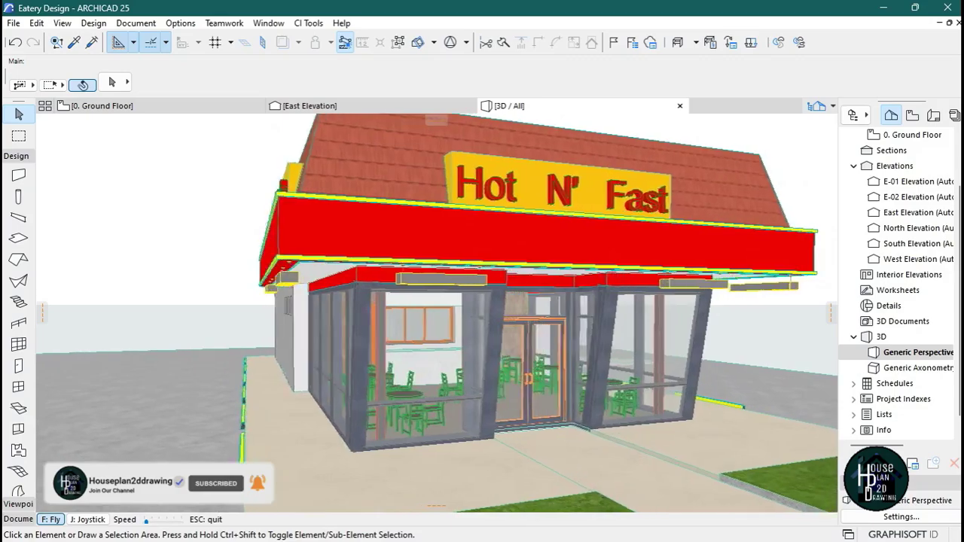
Step: Examine the restaurant's exterior in 3D, from the front entrance around the side facade to the rear service door
{"action": "key", "text": "Right"}
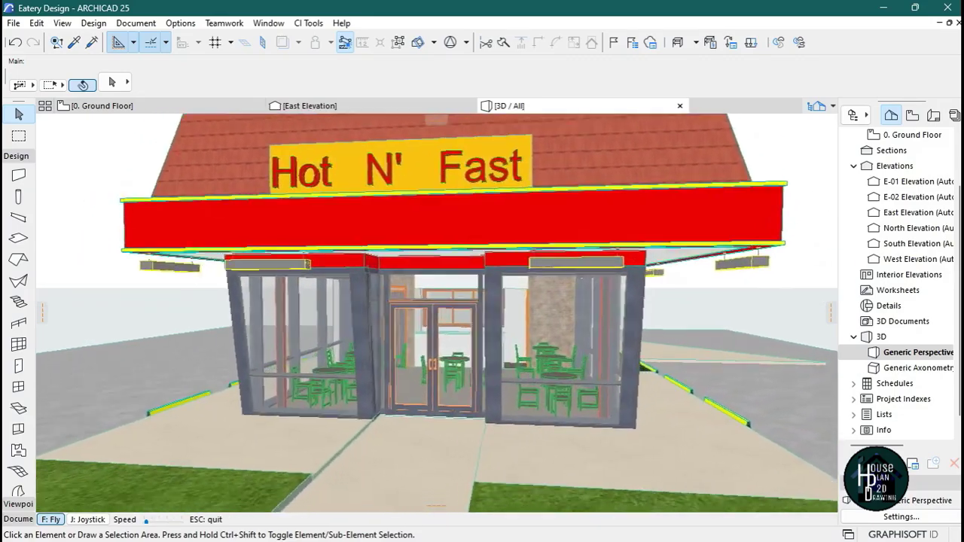
{"action": "key", "text": "Right"}
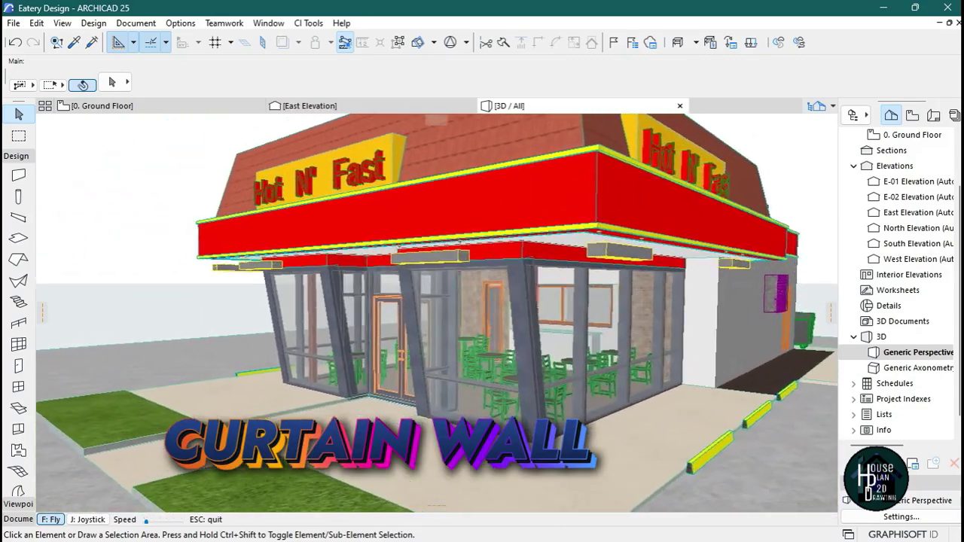
{"action": "key", "text": "Right"}
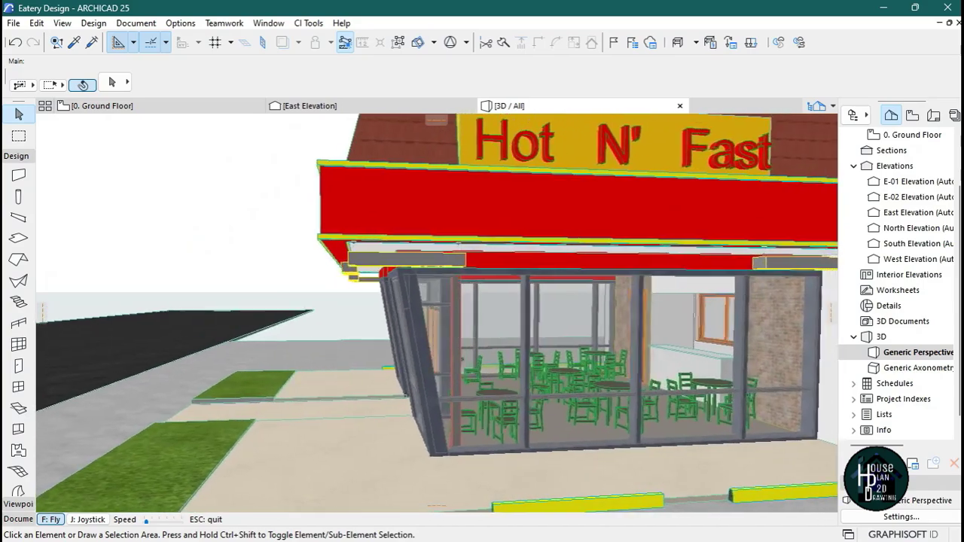
{"action": "key", "text": "Right"}
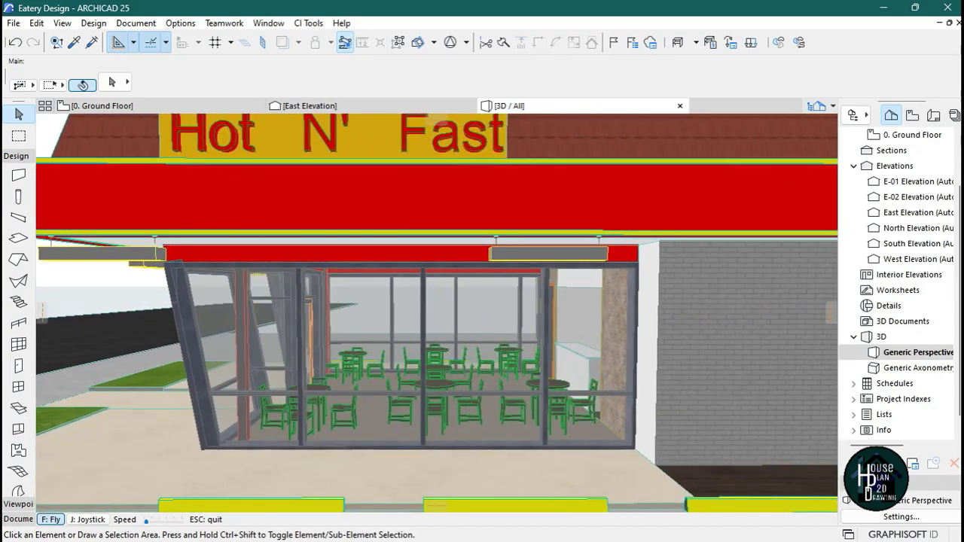
{"action": "key", "text": "Down"}
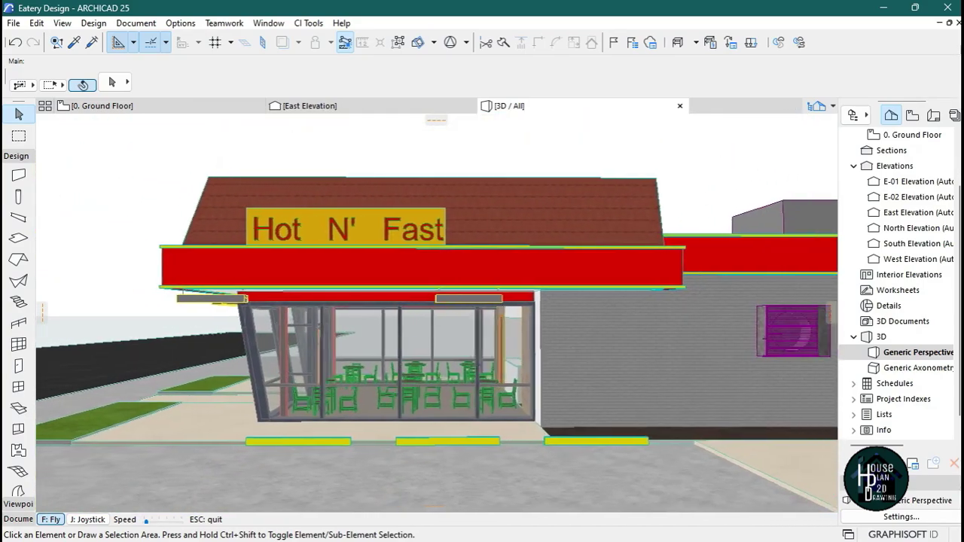
{"action": "key", "text": "Right"}
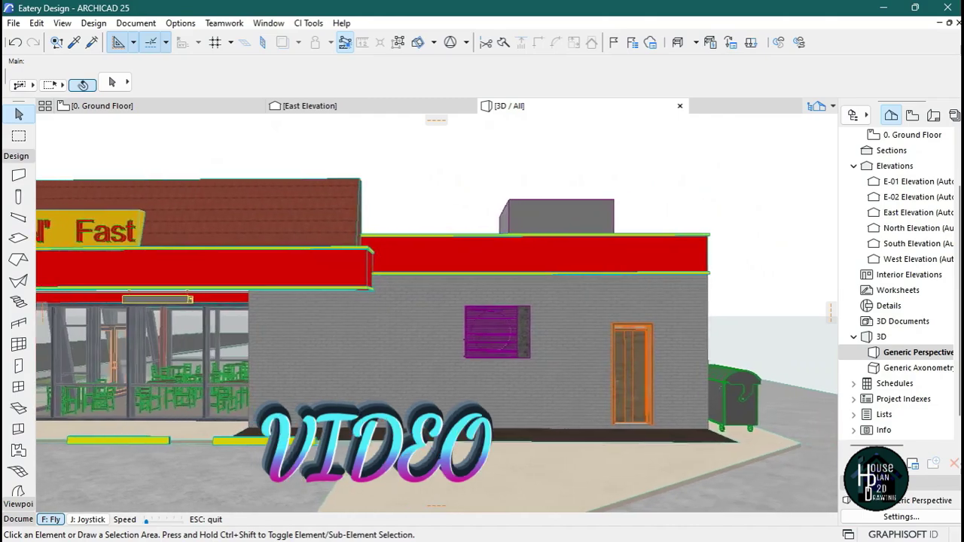
{"action": "key", "text": "Right"}
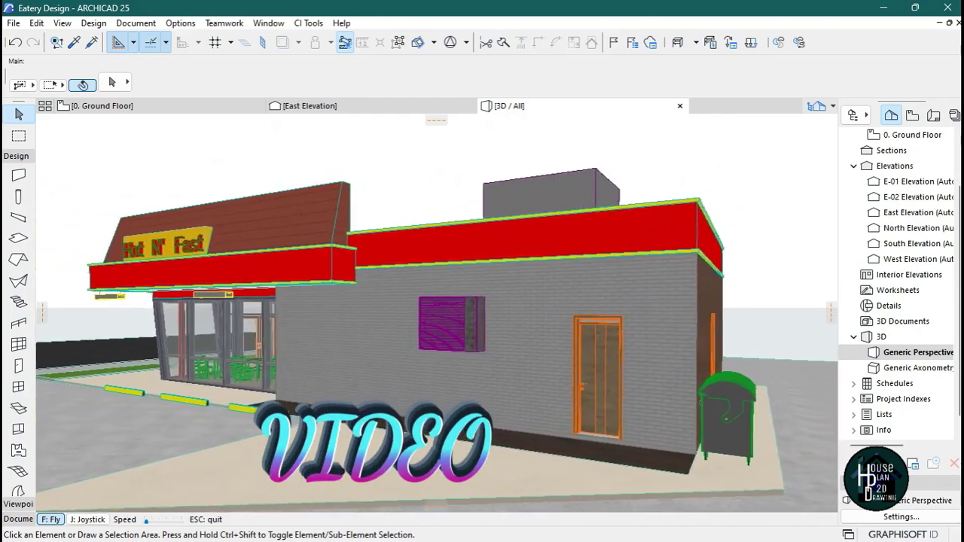
{"action": "key", "text": "Right"}
Step: Examine the slanted glass curtain walls along the restaurant's side and front corner in the 3D model
{"action": "key", "text": "Left"}
{"action": "key", "text": "Up"}
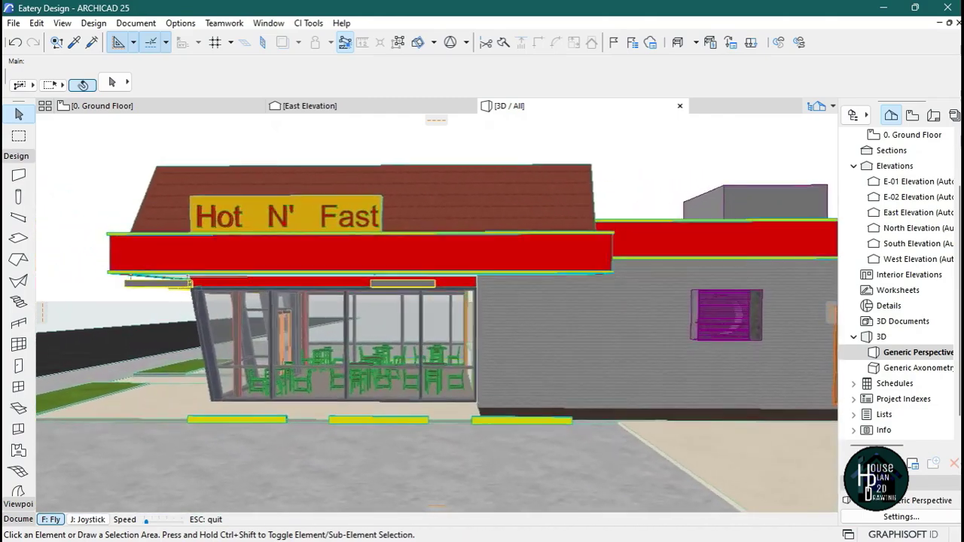
{"action": "key", "text": "Left"}
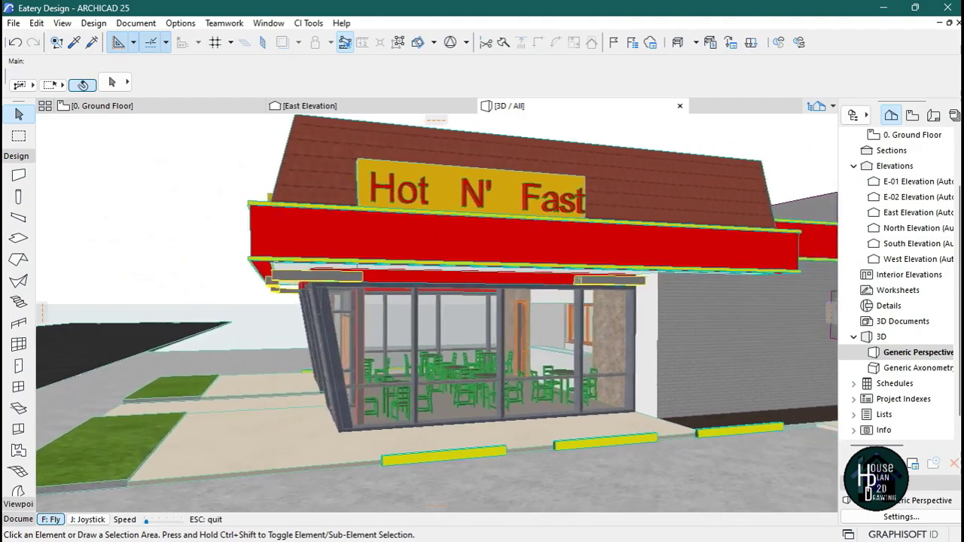
{"action": "key", "text": "Left"}
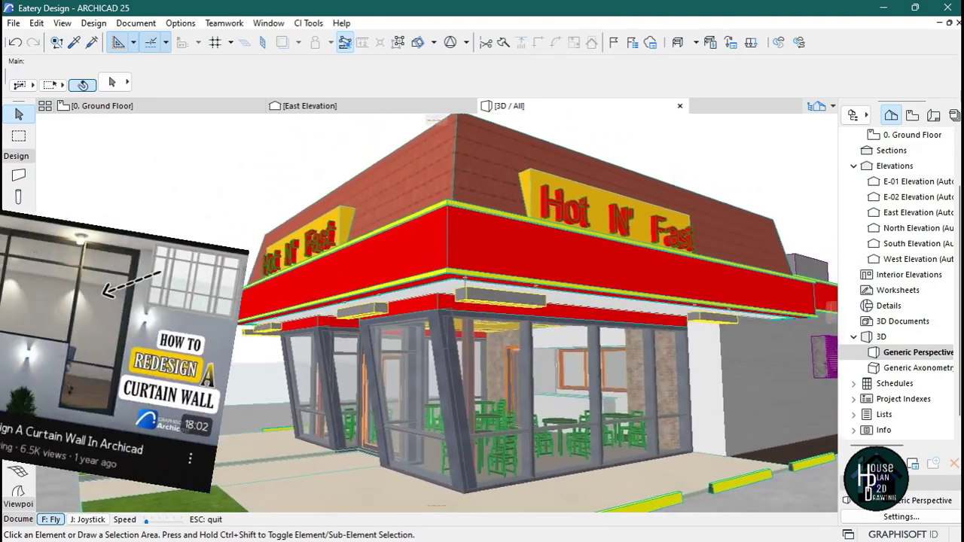
{"action": "key", "text": "Right"}
{"action": "key", "text": "Right"}
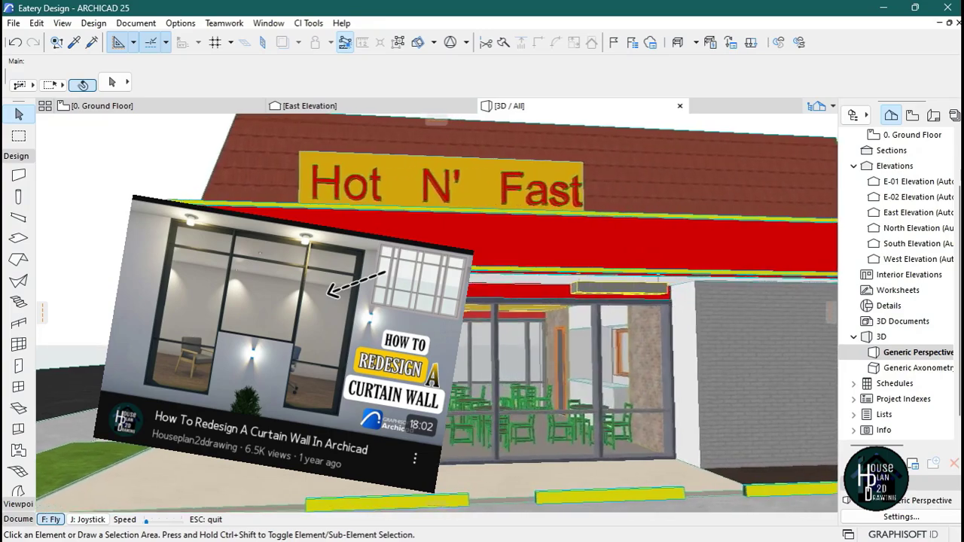
{"action": "key", "text": "Up"}
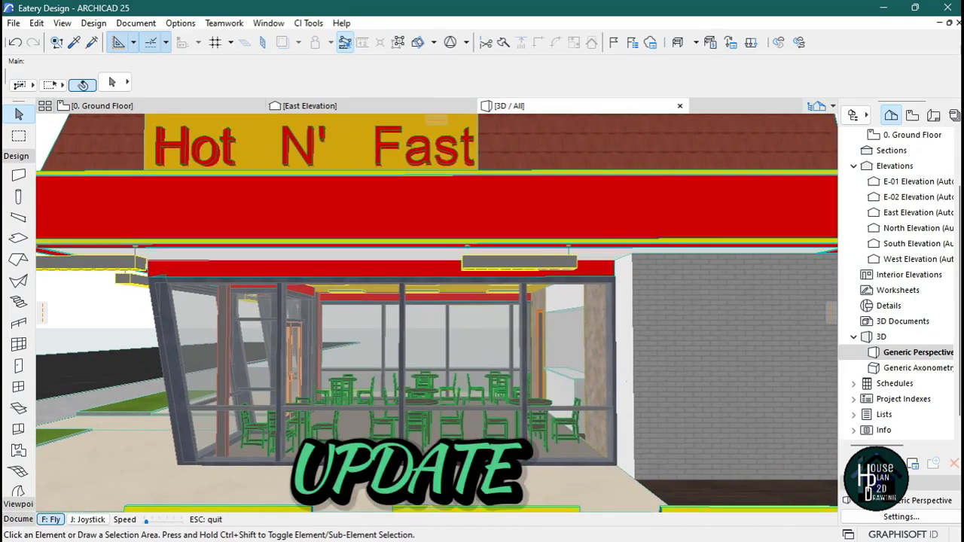
{"action": "key", "text": "Down"}
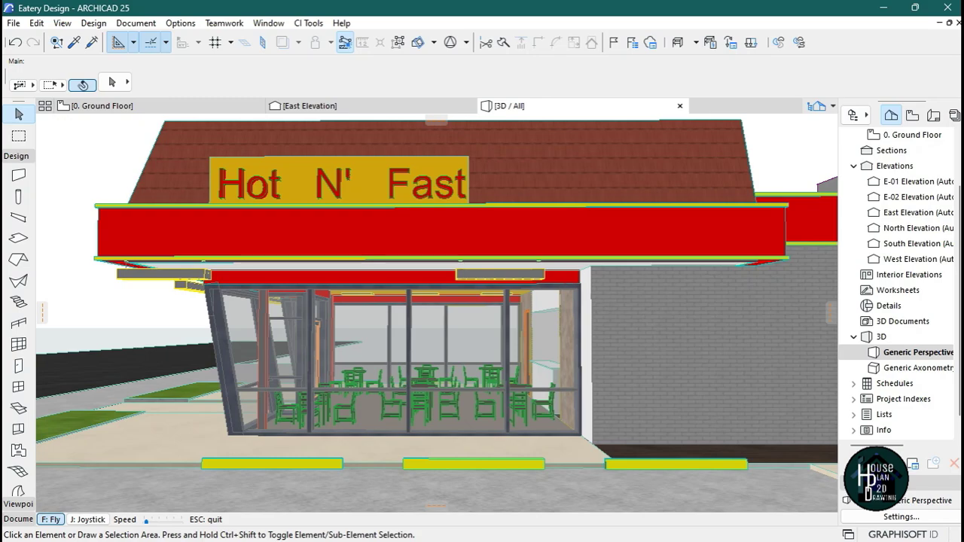
{"action": "key", "text": "Left"}
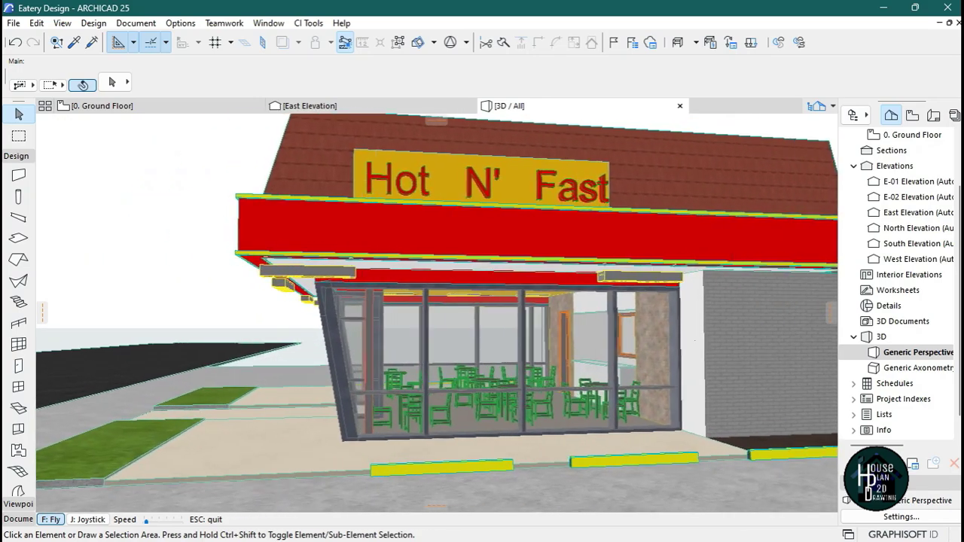
{"action": "key", "text": "Left"}
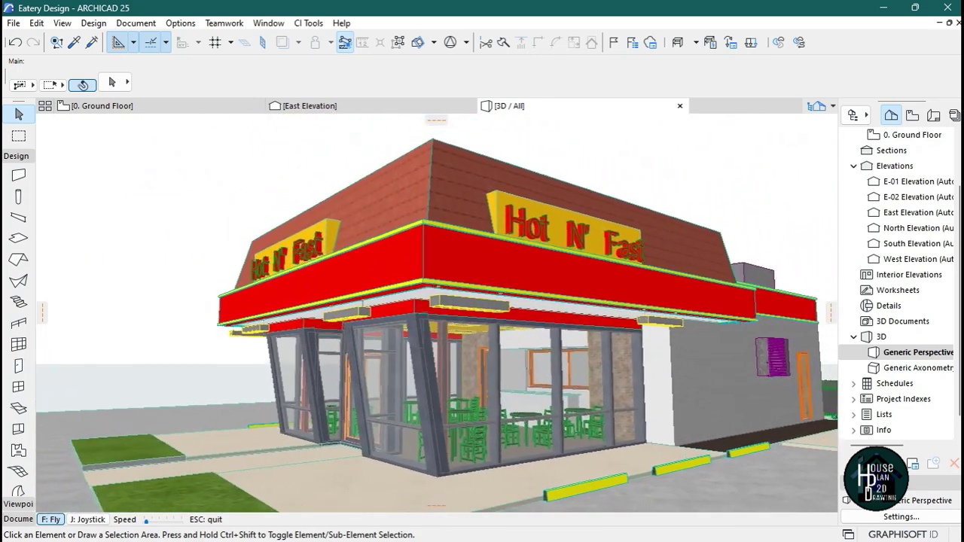
{"action": "key", "text": "Escape"}
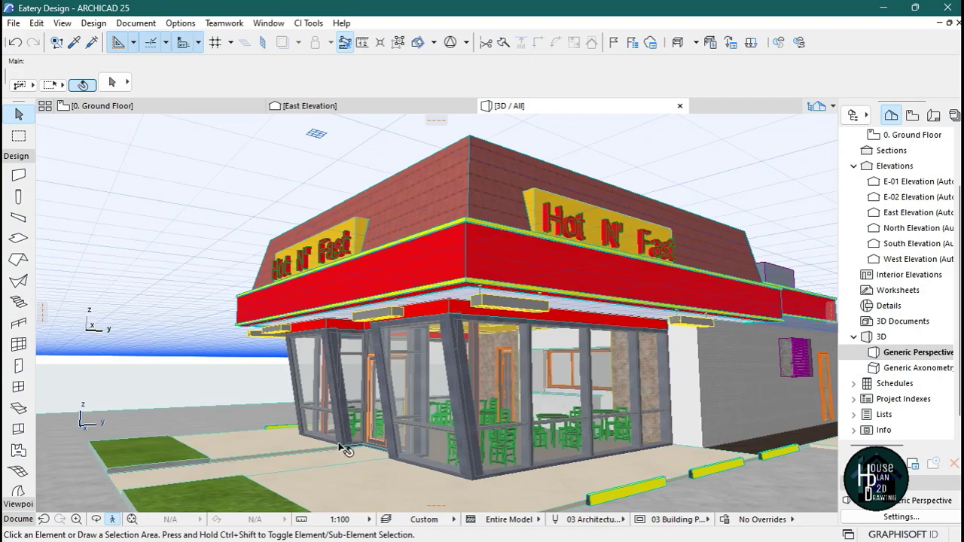
{"action": "key", "text": "Up"}
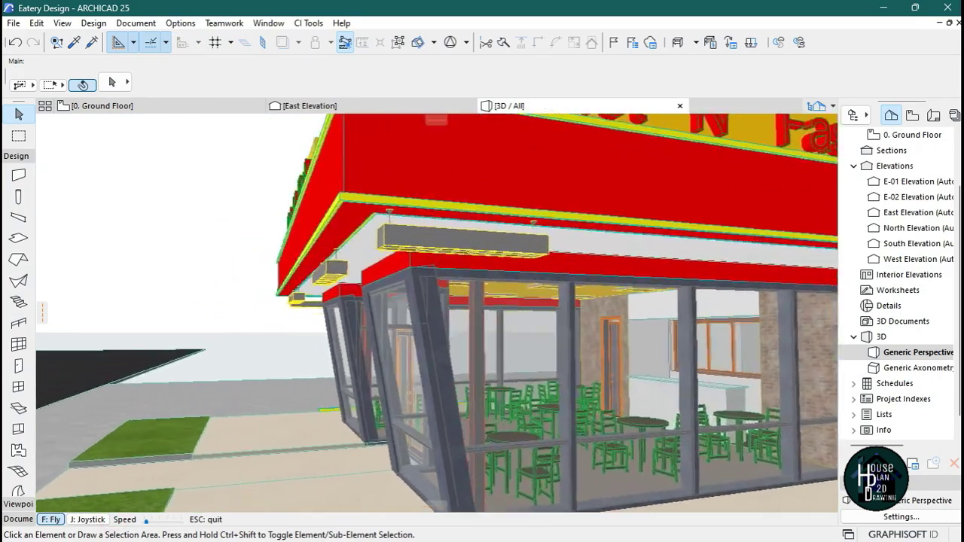
{"action": "key", "text": "Down"}
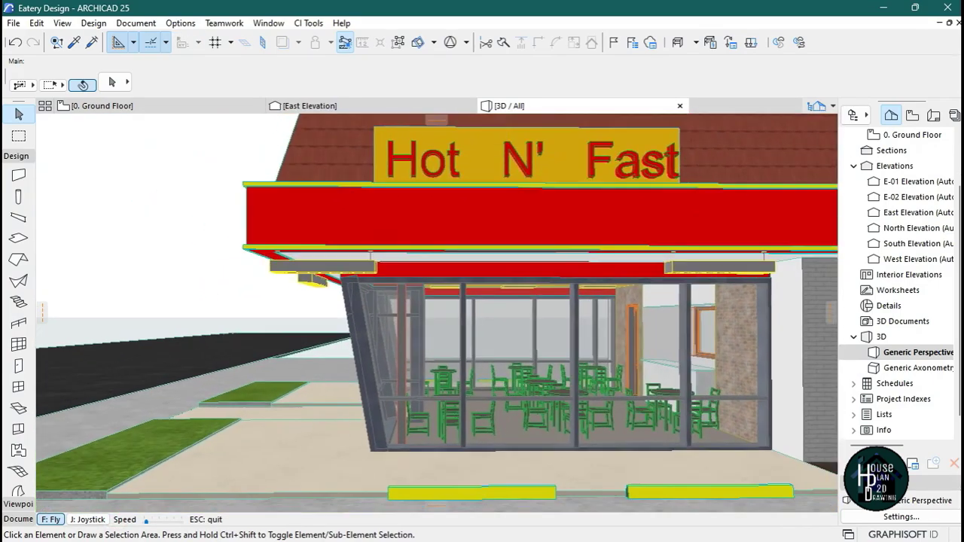
{"action": "key", "text": "Escape"}
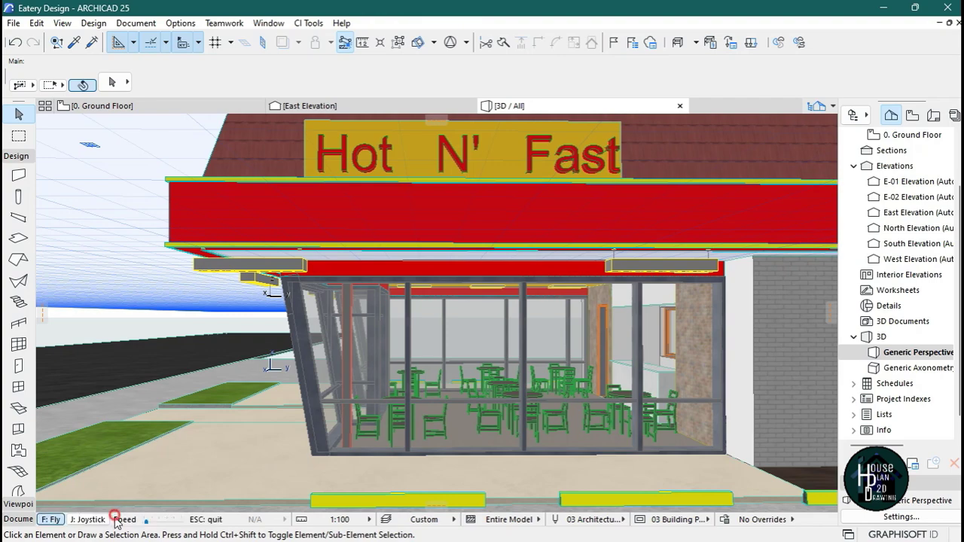
{"action": "key", "text": "Down"}
{"action": "key", "text": "Left"}
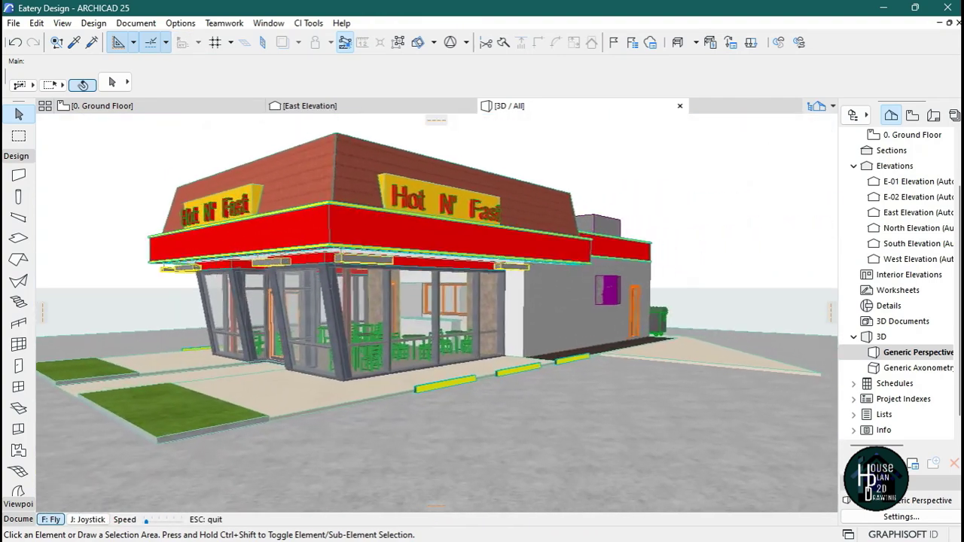
{"action": "key", "text": "Escape"}
Step: Draw a straight, vertically running curtain wall in the empty area beside the dining room on the ground floor plan
{"action": "left_click", "coordinate": [143, 111]}
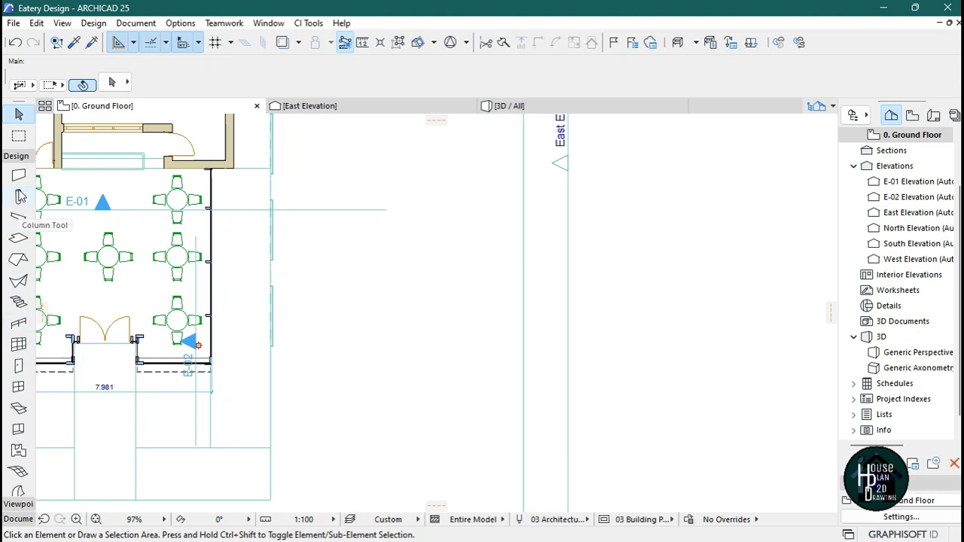
{"action": "left_click", "coordinate": [19, 157]}
{"action": "left_click", "coordinate": [20, 157]}
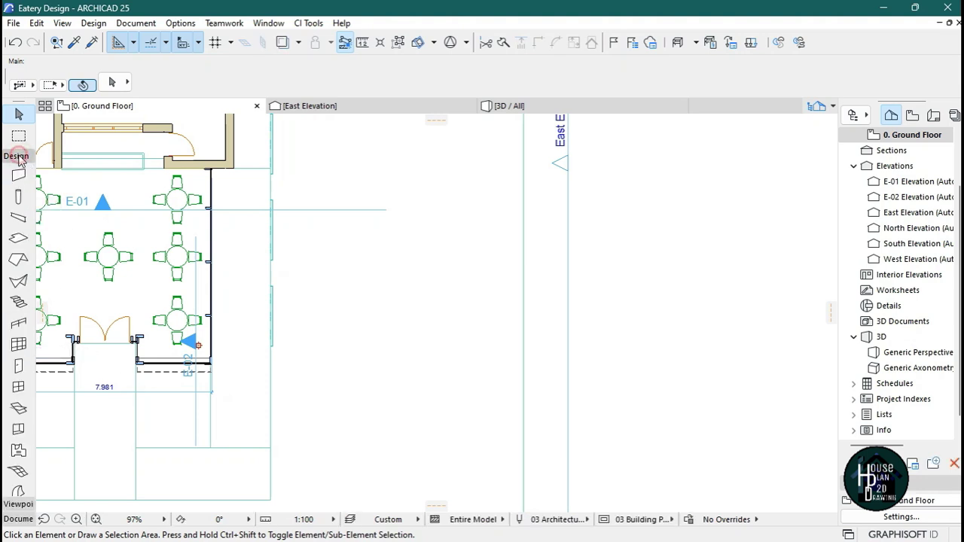
{"action": "left_click", "coordinate": [19, 344]}
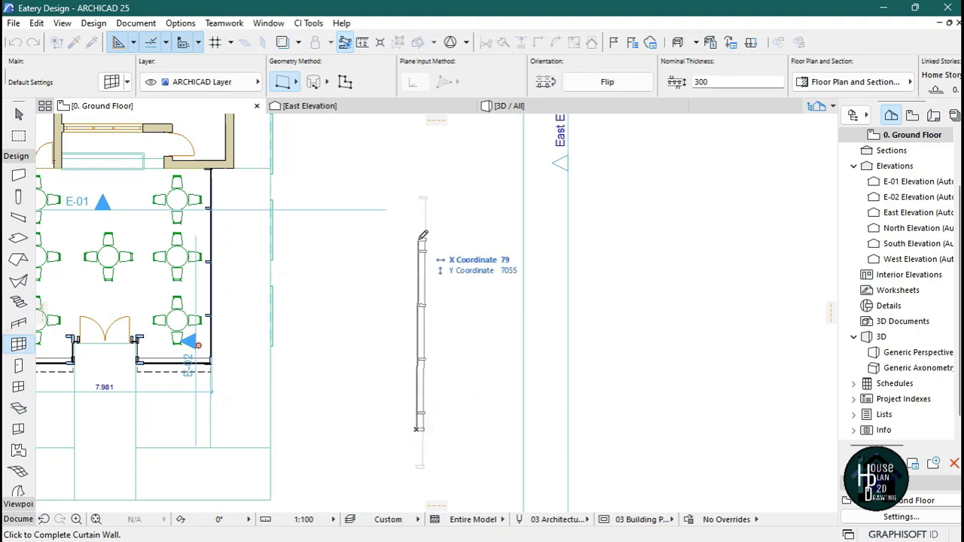
{"action": "left_click", "coordinate": [419, 218]}
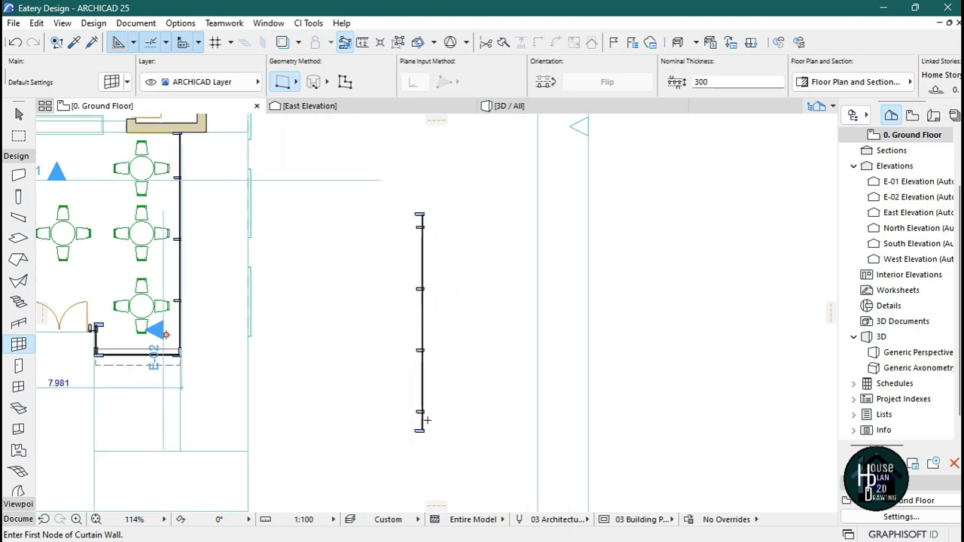
{"action": "key", "text": "Escape"}
Step: Inspect the newly drawn curtain wall's frames and panels from both directions in the 3D model
{"action": "left_click", "coordinate": [518, 105]}
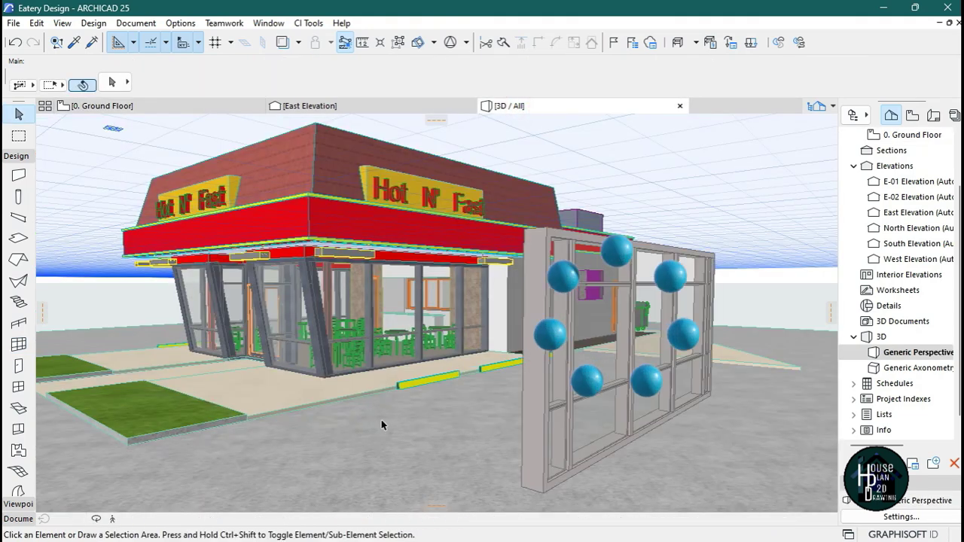
{"action": "left_click", "coordinate": [114, 520]}
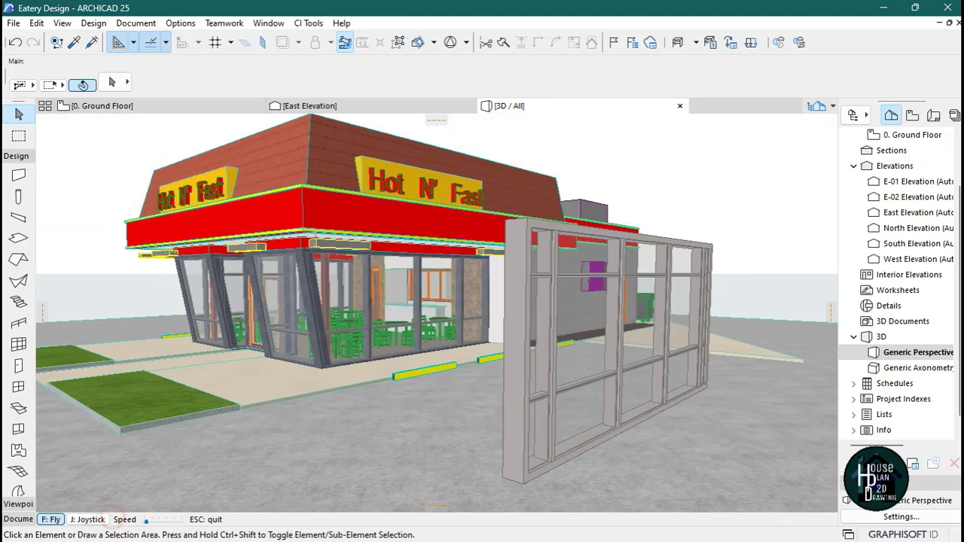
{"action": "key", "text": "Right"}
{"action": "key", "text": "Right"}
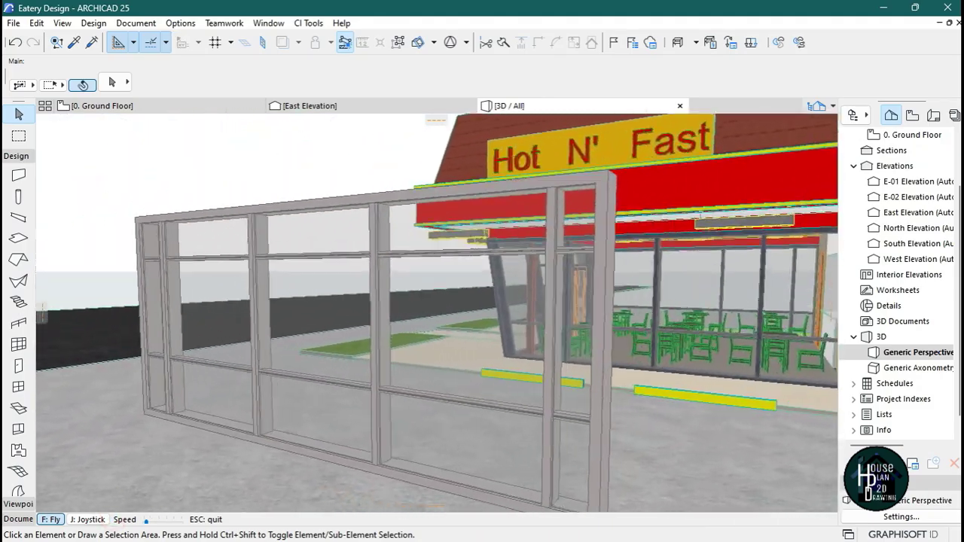
{"action": "key", "text": "Left"}
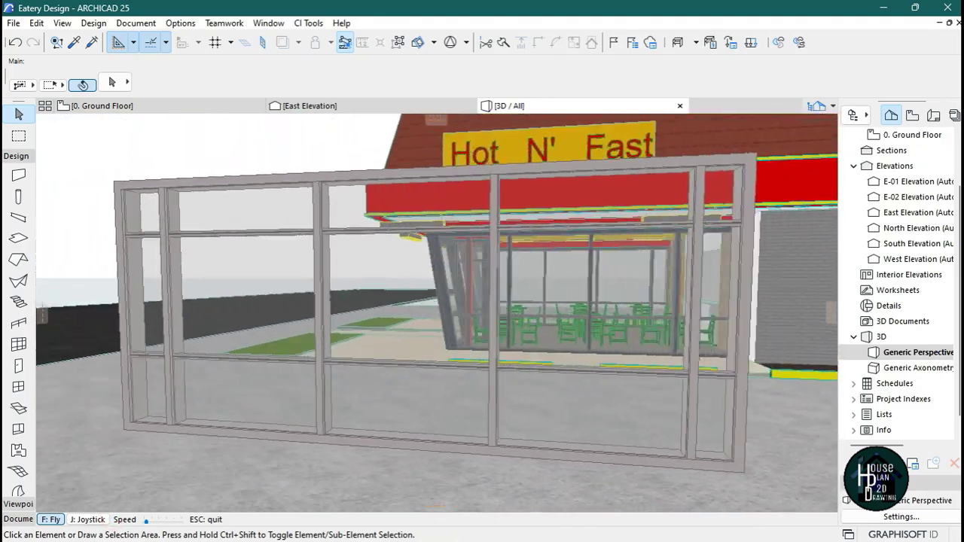
{"action": "key", "text": "Left"}
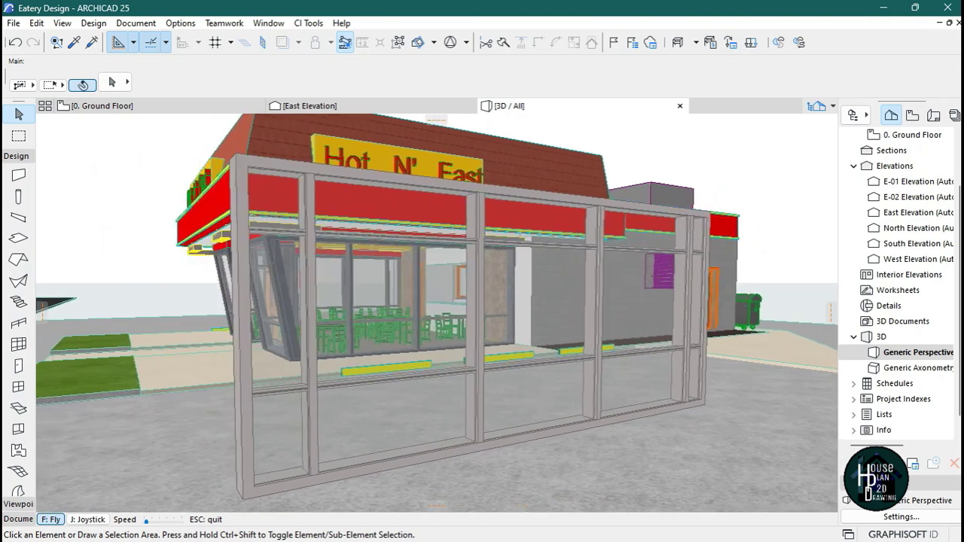
{"action": "key", "text": "Escape"}
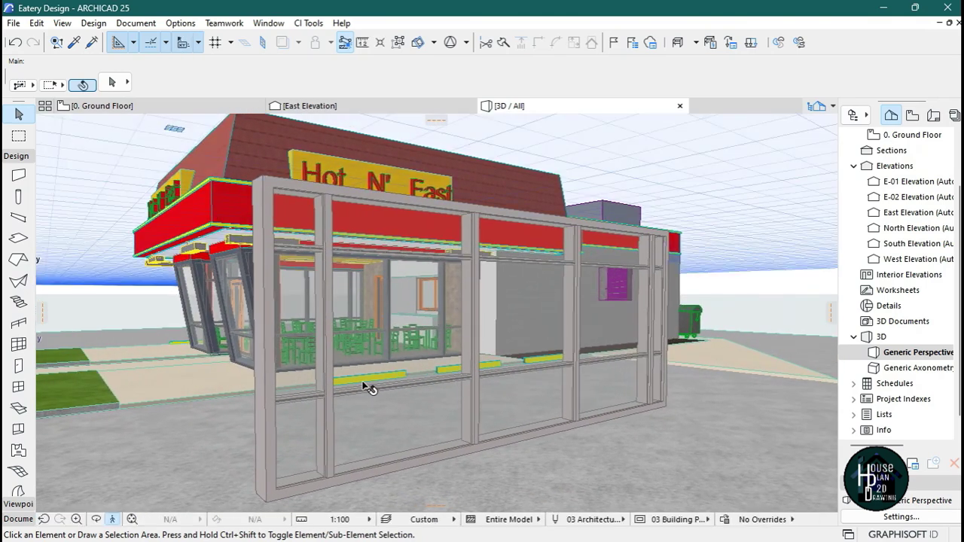
{"action": "left_click", "coordinate": [113, 520]}
{"action": "key", "text": "Right"}
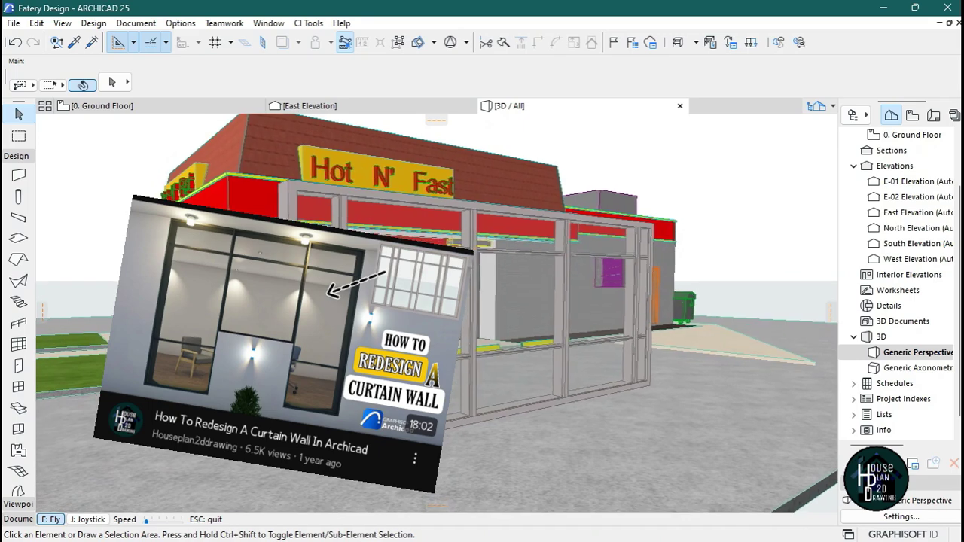
{"action": "key", "text": "Left"}
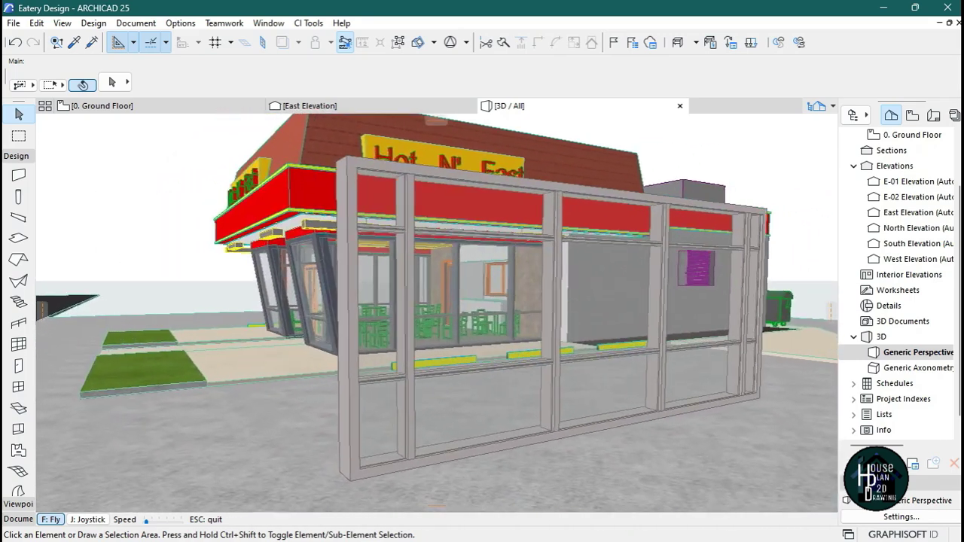
{"action": "key", "text": "Right"}
{"action": "key", "text": "Escape"}
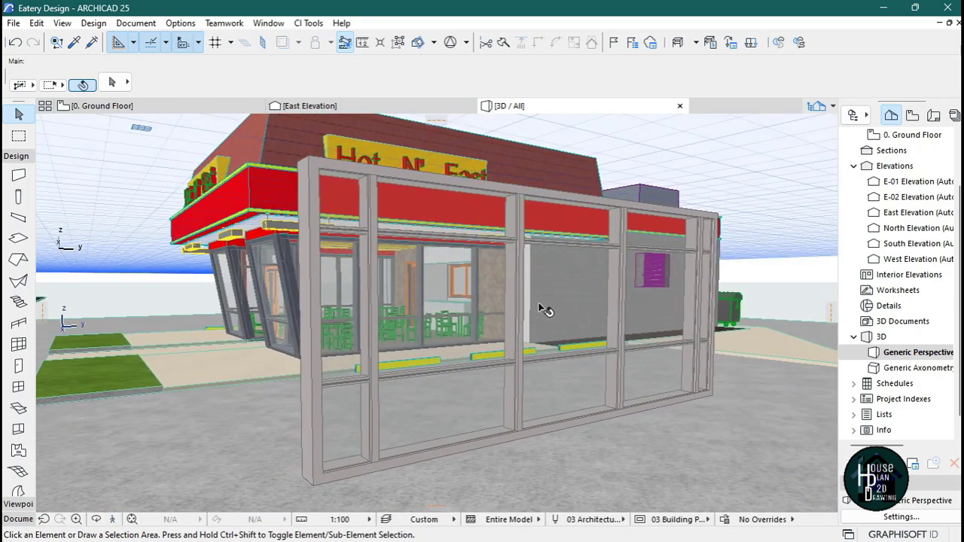
Step: Review the new curtain wall's scheme, frame and panel settings, including the Distinct Panel and Main Panel classes, without changing them
{"action": "left_click", "coordinate": [520, 313]}
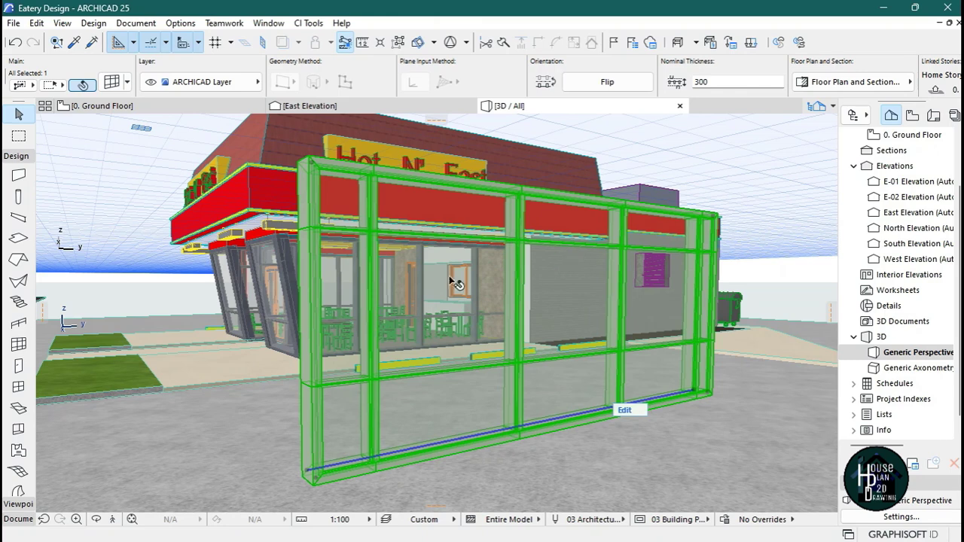
{"action": "key", "text": "ctrl+t"}
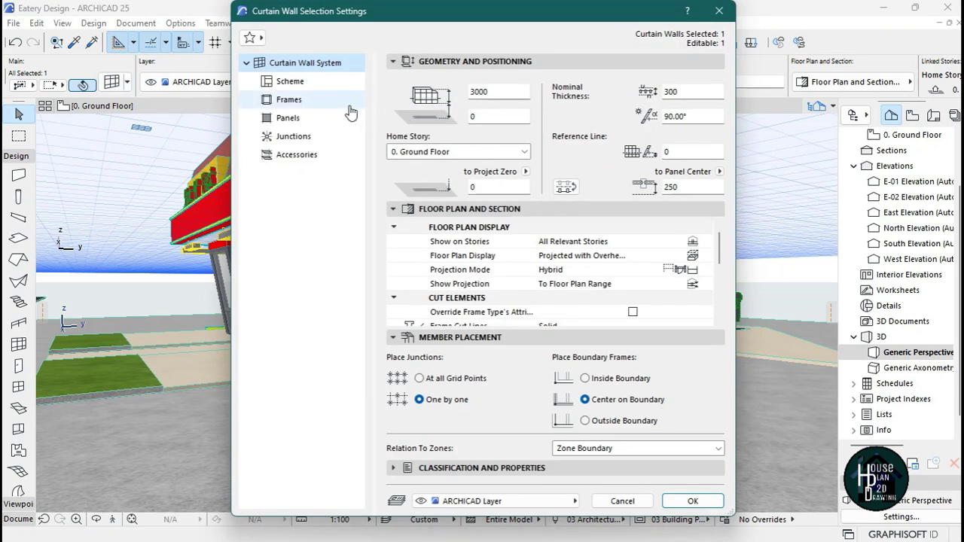
{"action": "left_click", "coordinate": [290, 81]}
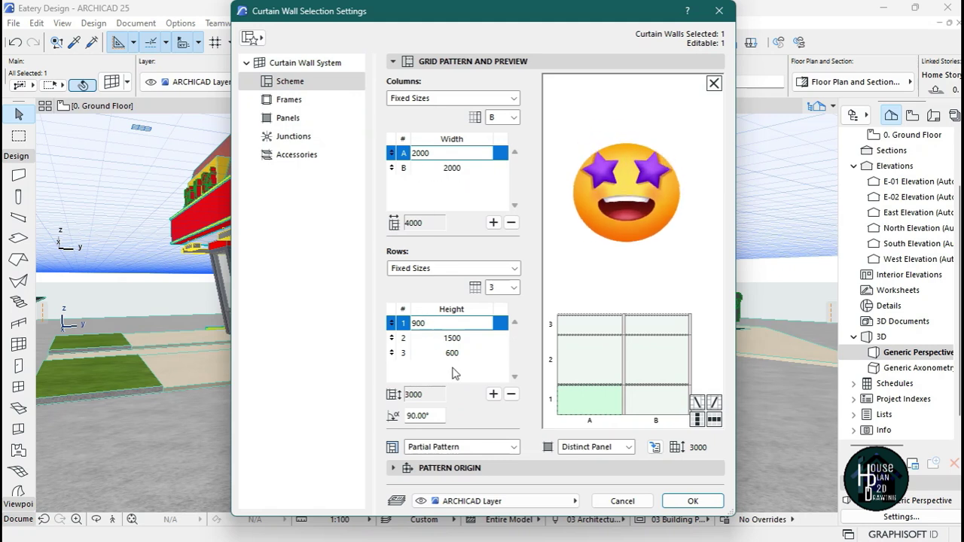
{"action": "left_click", "coordinate": [290, 100]}
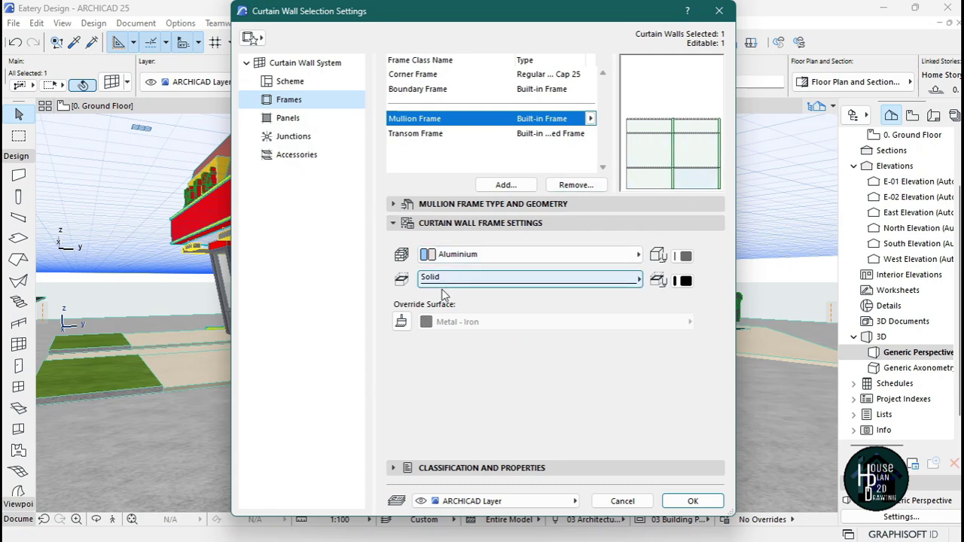
{"action": "left_click", "coordinate": [300, 118]}
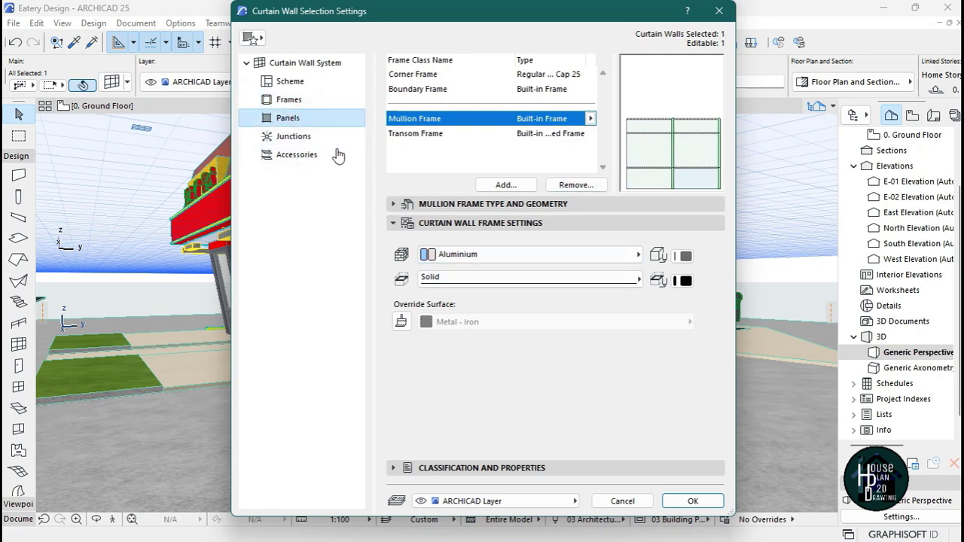
{"action": "left_click", "coordinate": [651, 127]}
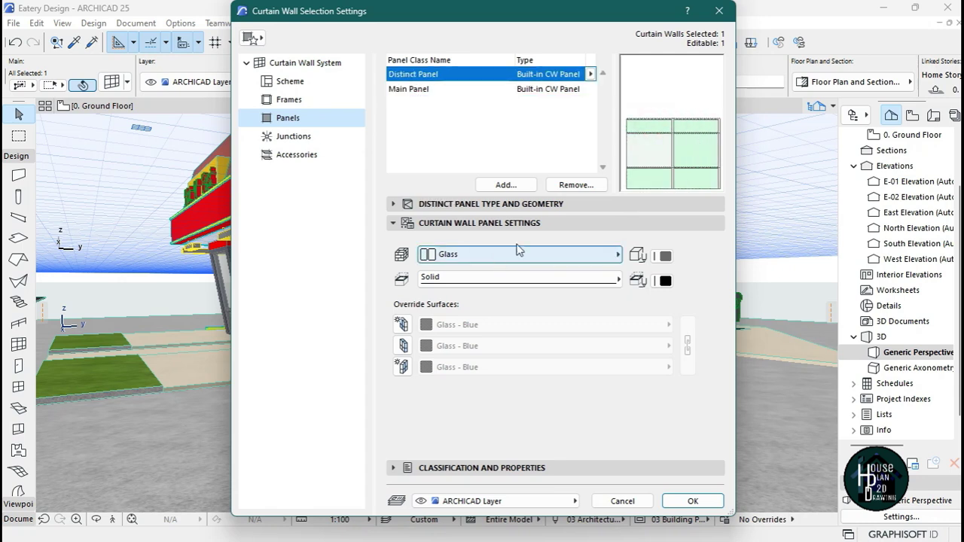
{"action": "left_click", "coordinate": [642, 155]}
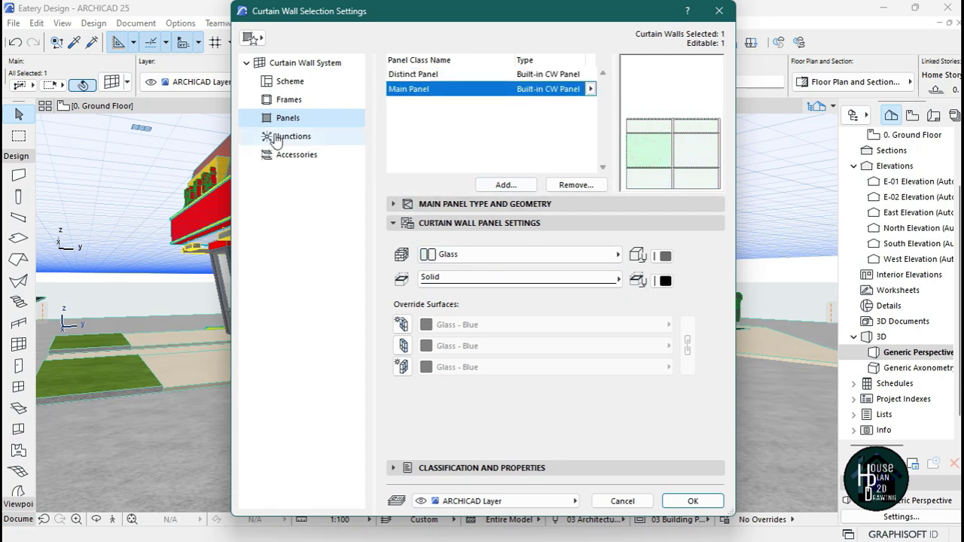
{"action": "left_click", "coordinate": [719, 10]}
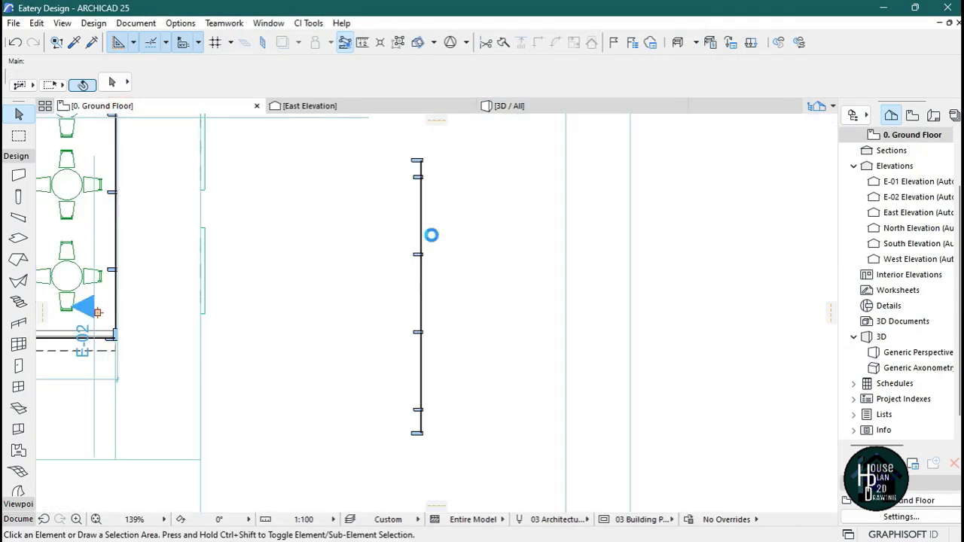
Step: Open the East Elevation and examine the new curtain wall in front of the restaurant's dining area
{"action": "scroll", "coordinate": [451, 253], "scroll_direction": "down", "scroll_amount": 5}
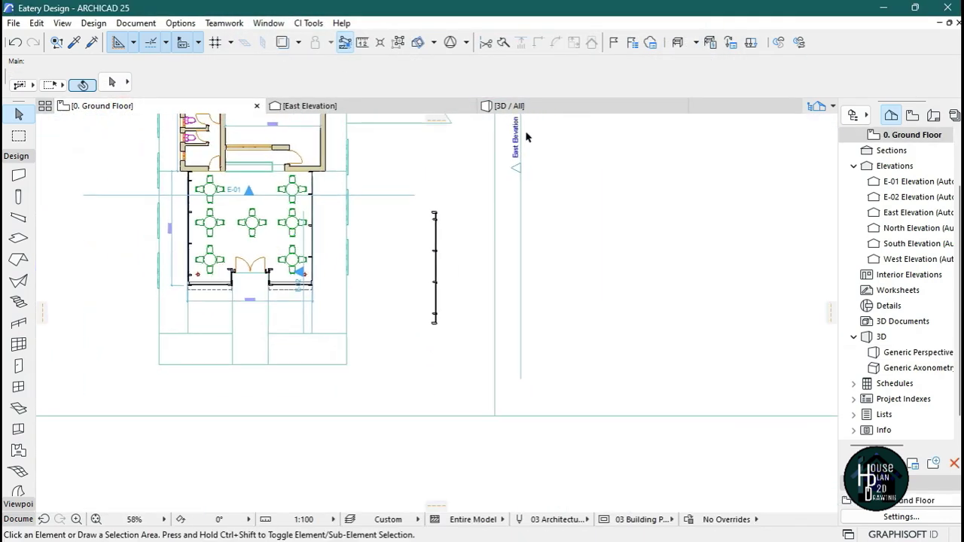
{"action": "scroll", "coordinate": [516, 154], "scroll_direction": "up", "scroll_amount": 5}
{"action": "scroll", "coordinate": [509, 176], "scroll_direction": "up", "scroll_amount": 2}
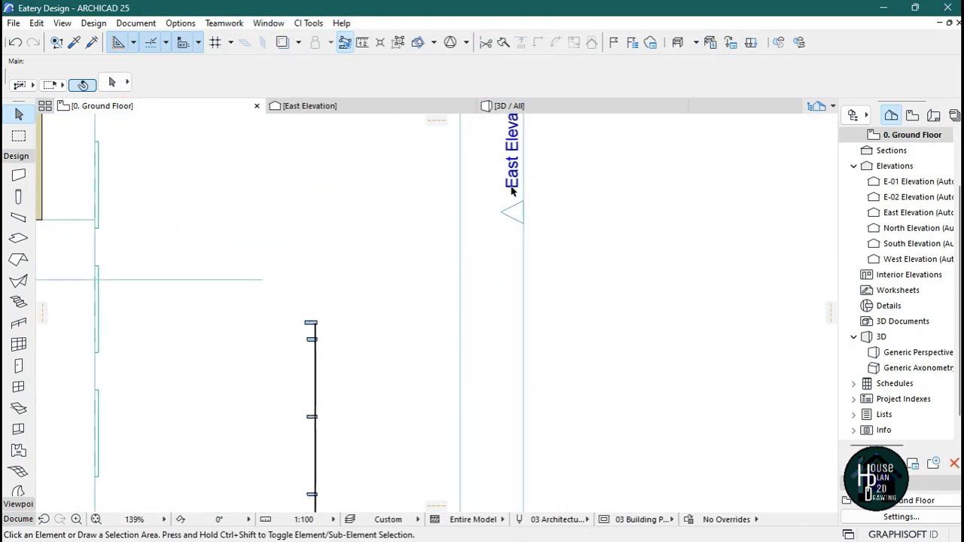
{"action": "double_click", "coordinate": [877, 213]}
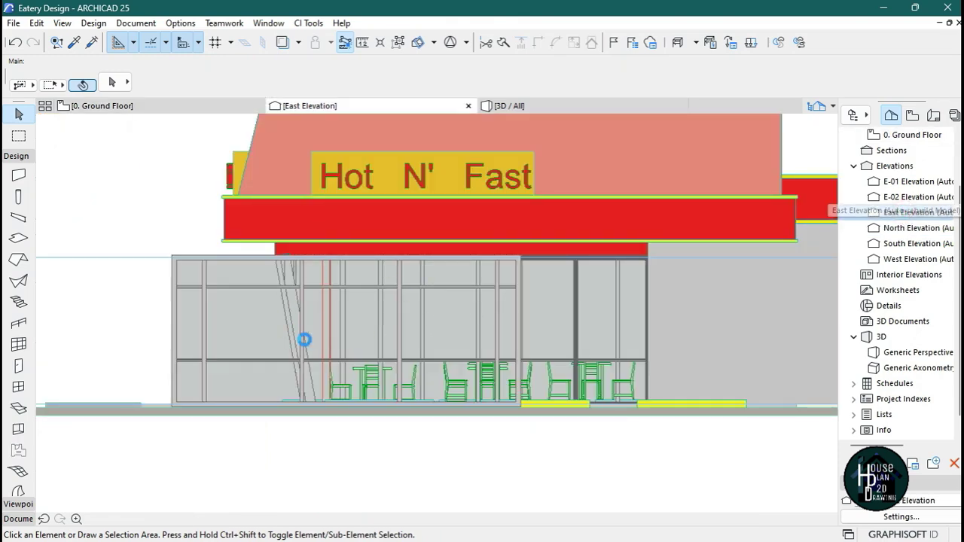
{"action": "scroll", "coordinate": [426, 316], "scroll_direction": "up", "scroll_amount": 4}
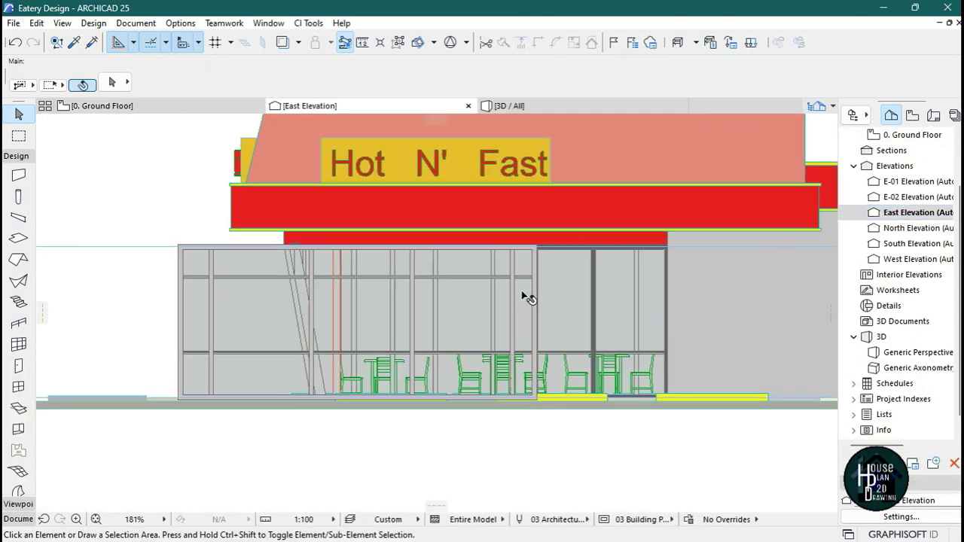
{"action": "scroll", "coordinate": [522, 294], "scroll_direction": "up", "scroll_amount": 2}
{"action": "scroll", "coordinate": [461, 337], "scroll_direction": "up", "scroll_amount": 4}
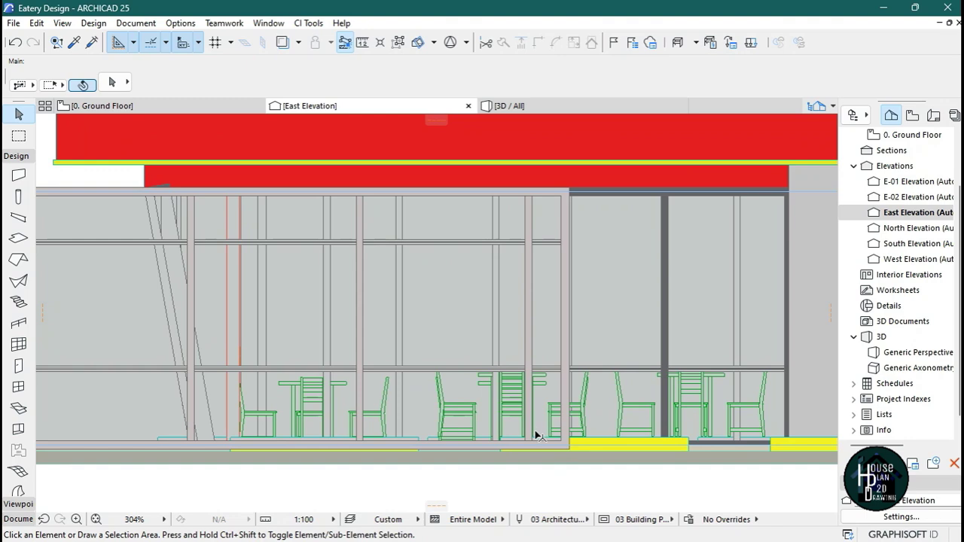
{"action": "scroll", "coordinate": [529, 361], "scroll_direction": "down", "scroll_amount": 6}
{"action": "scroll", "coordinate": [441, 325], "scroll_direction": "up", "scroll_amount": 2}
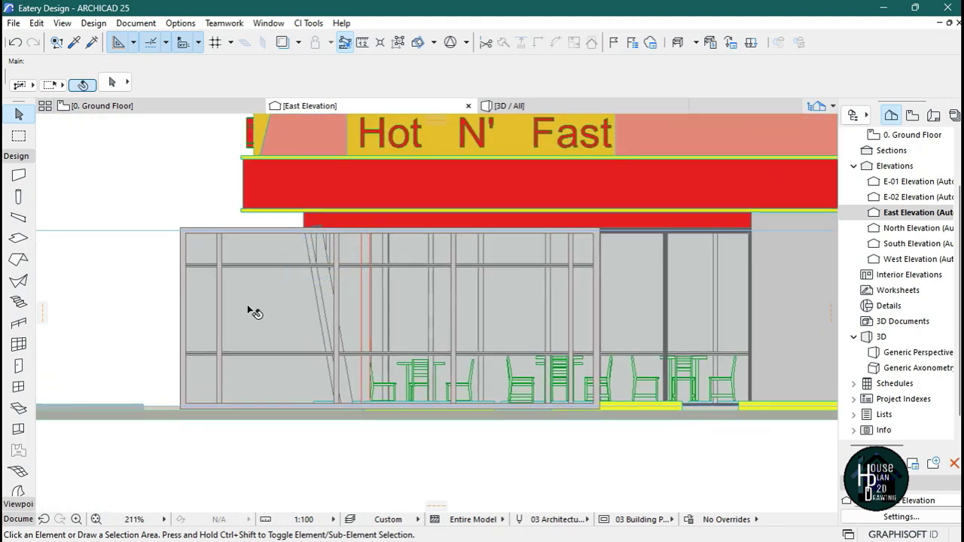
{"action": "scroll", "coordinate": [618, 335], "scroll_direction": "down", "scroll_amount": 5}
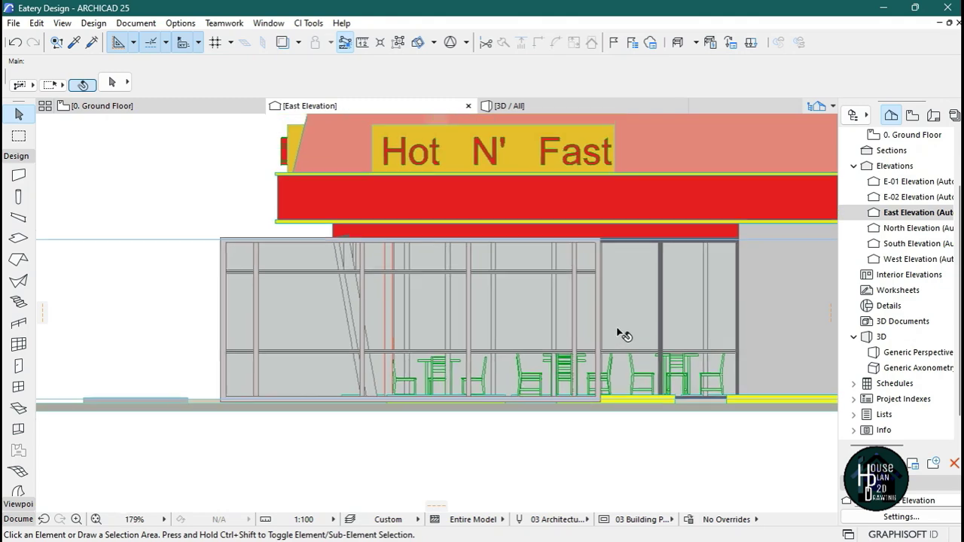
Step: Move the new curtain wall horizontally along the ground line, clear of the restaurant's front, in the East Elevation
{"action": "left_click", "coordinate": [351, 337]}
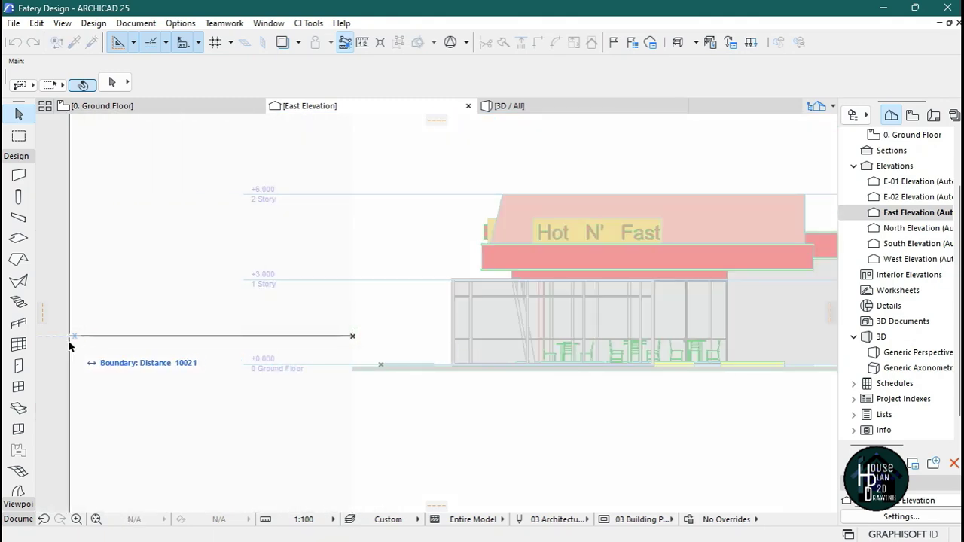
{"action": "left_click", "coordinate": [486, 323]}
{"action": "left_click", "coordinate": [469, 316]}
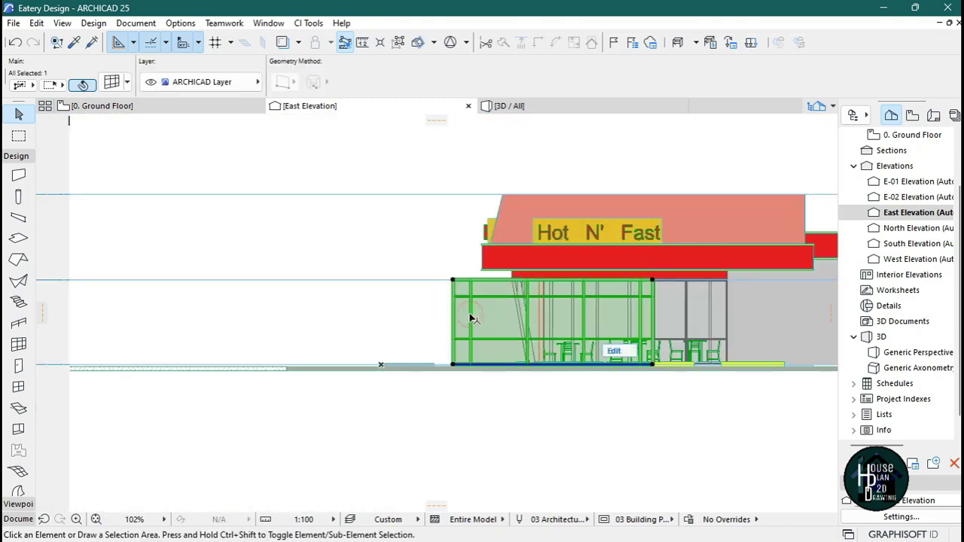
{"action": "key", "text": "ctrl+d"}
{"action": "left_click", "coordinate": [690, 428]}
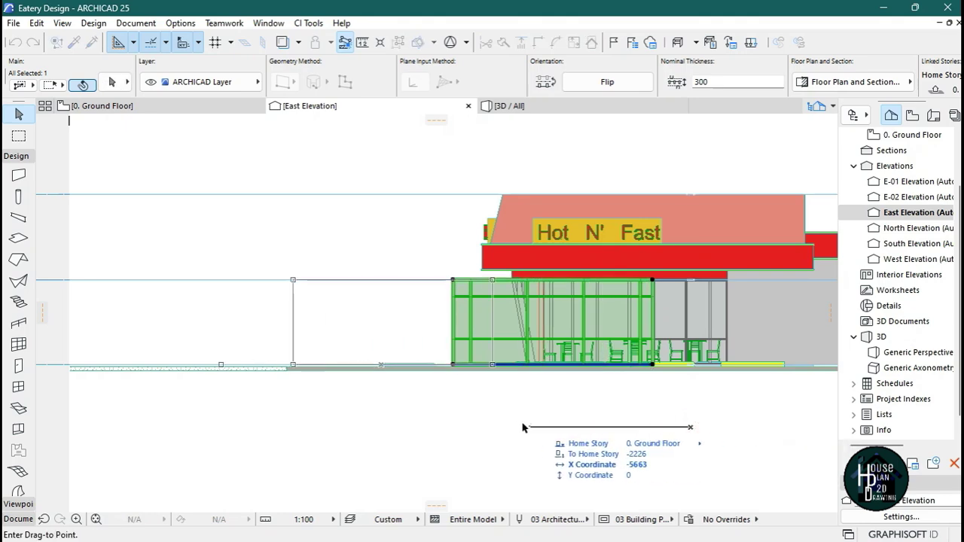
{"action": "left_click", "coordinate": [450, 420]}
Step: Compare the standalone curtain wall with the restaurant's side glazing and slanted front corner in the East Elevation
{"action": "scroll", "coordinate": [215, 362], "scroll_direction": "up", "scroll_amount": 4}
{"action": "scroll", "coordinate": [372, 336], "scroll_direction": "down", "scroll_amount": 1}
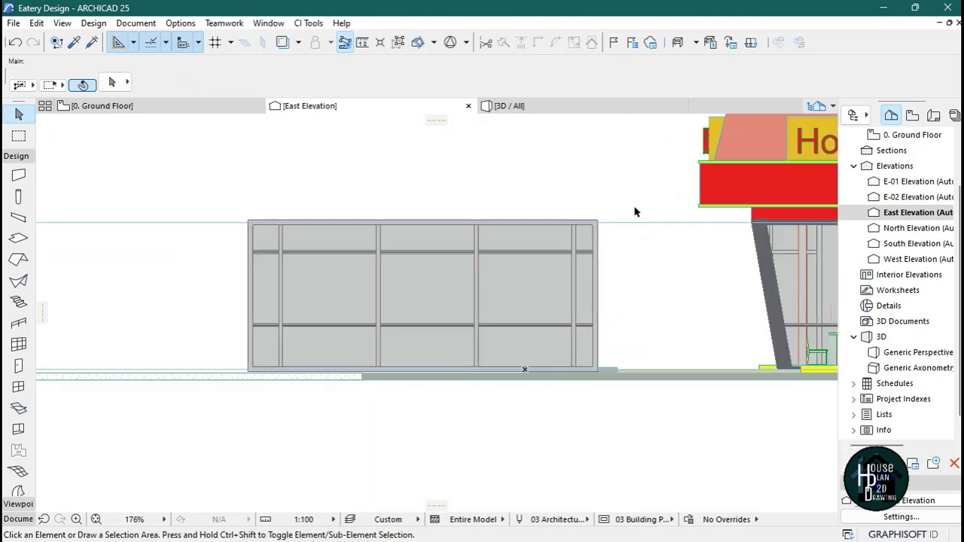
{"action": "scroll", "coordinate": [479, 315], "scroll_direction": "down", "scroll_amount": 3}
{"action": "scroll", "coordinate": [734, 291], "scroll_direction": "up", "scroll_amount": 3}
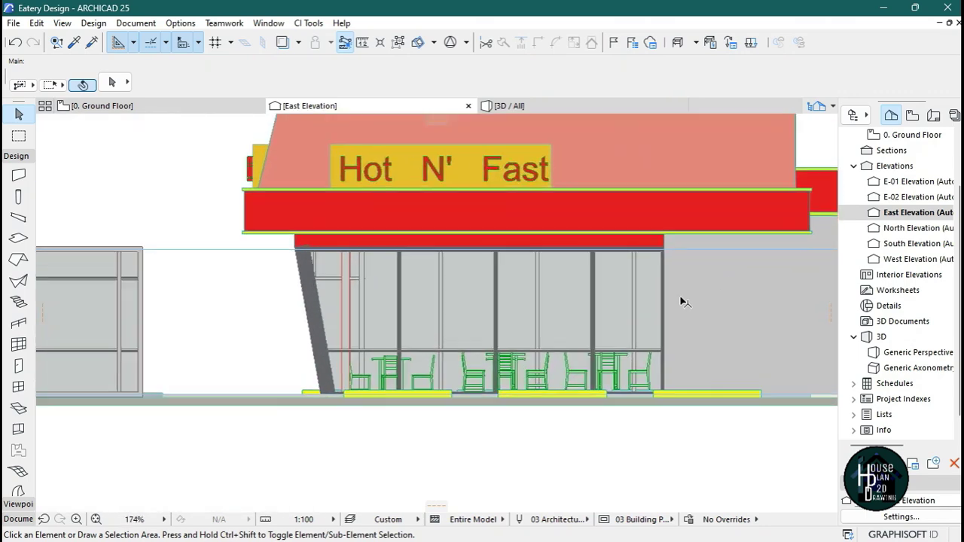
{"action": "scroll", "coordinate": [554, 350], "scroll_direction": "up", "scroll_amount": 1}
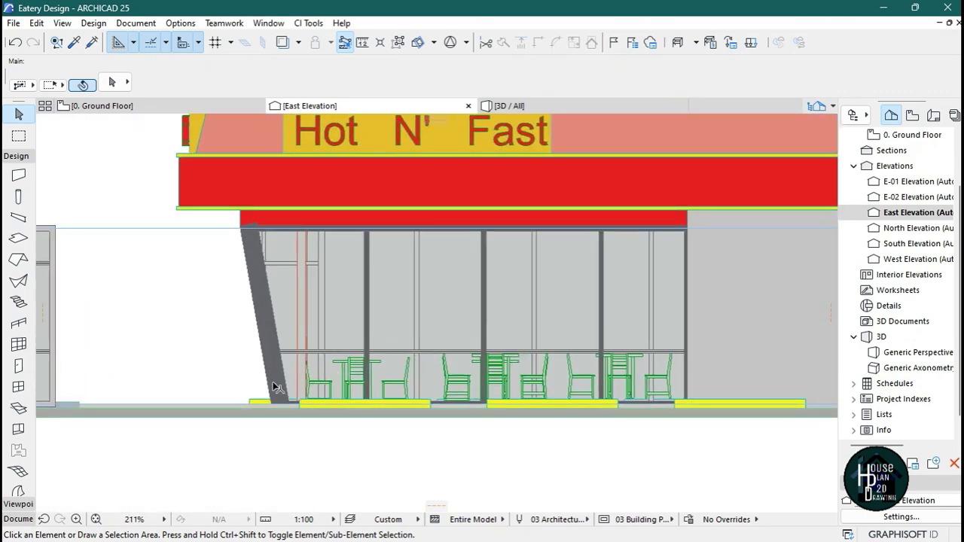
{"action": "scroll", "coordinate": [764, 342], "scroll_direction": "down", "scroll_amount": 2}
{"action": "scroll", "coordinate": [484, 366], "scroll_direction": "left", "scroll_amount": 3}
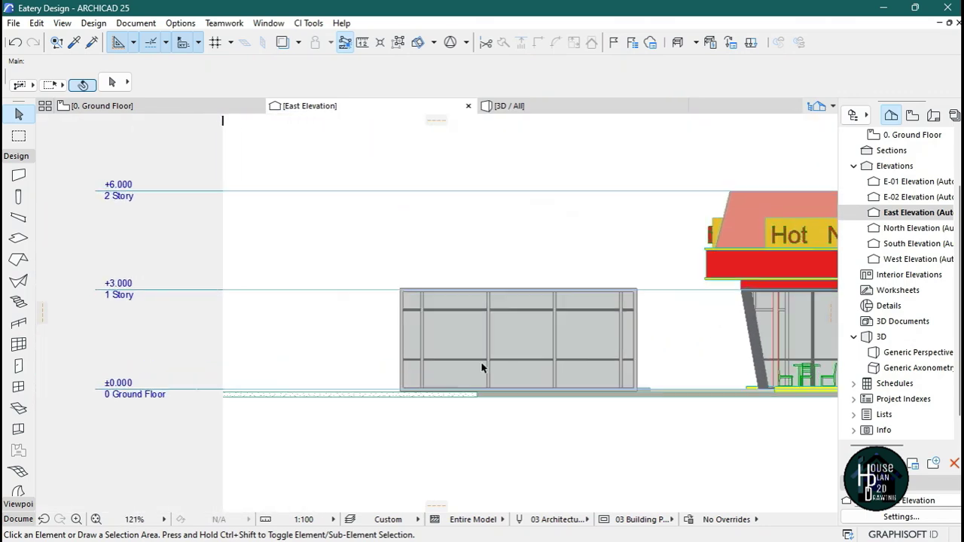
{"action": "scroll", "coordinate": [715, 327], "scroll_direction": "up", "scroll_amount": 4}
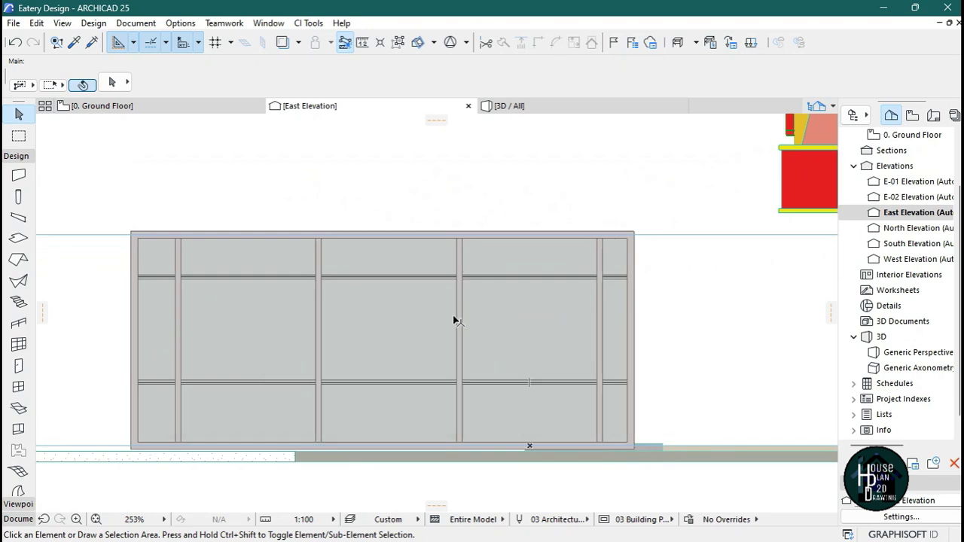
Step: Enter edit mode for the standalone curtain wall and select its scheme boundary
{"action": "left_click", "coordinate": [421, 320]}
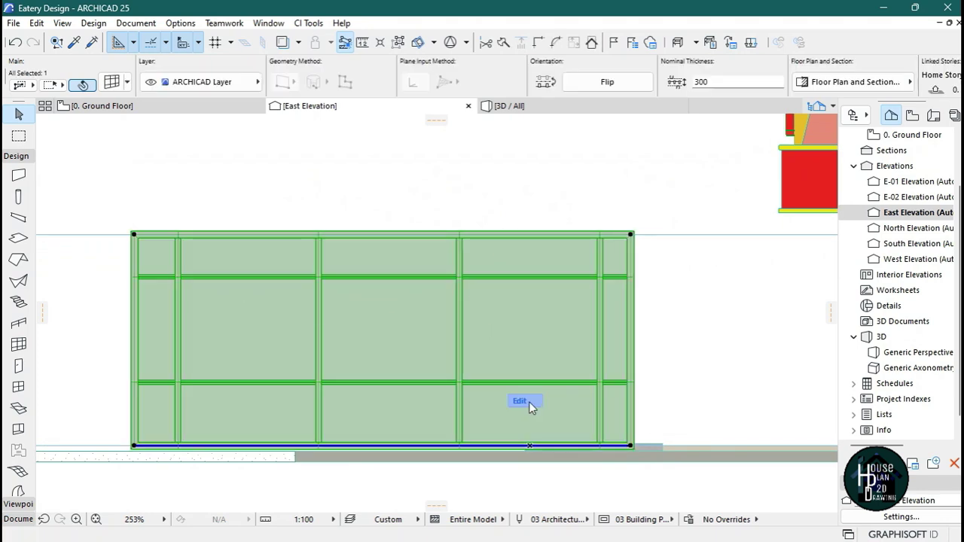
{"action": "left_click", "coordinate": [529, 406]}
{"action": "left_click", "coordinate": [236, 307]}
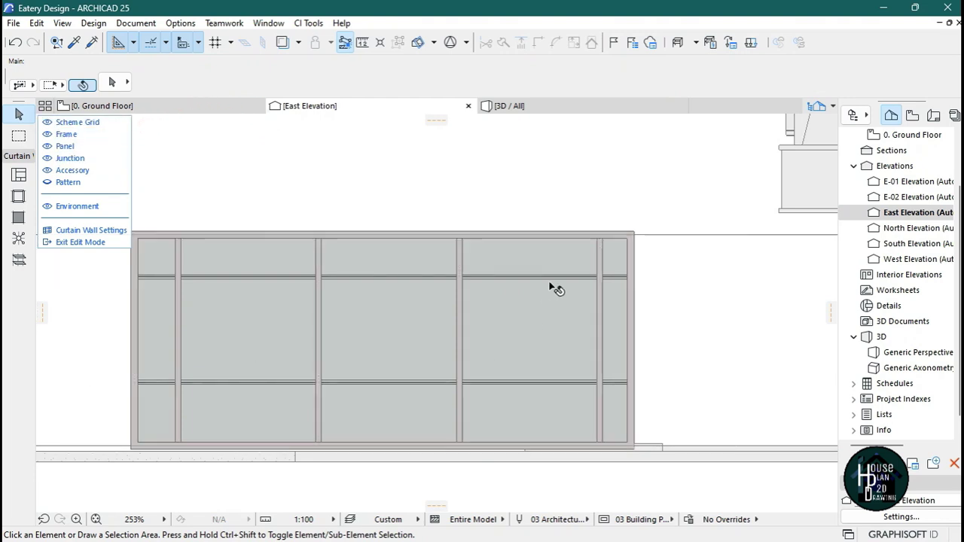
{"action": "scroll", "coordinate": [548, 284], "scroll_direction": "down", "scroll_amount": 4}
{"action": "scroll", "coordinate": [457, 293], "scroll_direction": "up", "scroll_amount": 3}
{"action": "scroll", "coordinate": [463, 295], "scroll_direction": "up", "scroll_amount": 2}
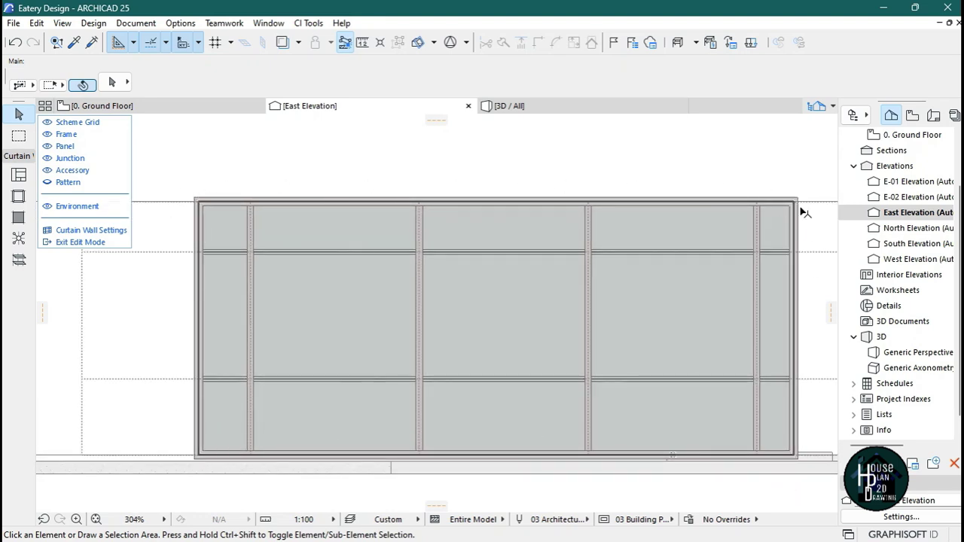
{"action": "scroll", "coordinate": [542, 279], "scroll_direction": "down", "scroll_amount": 2}
{"action": "scroll", "coordinate": [320, 272], "scroll_direction": "up", "scroll_amount": 2}
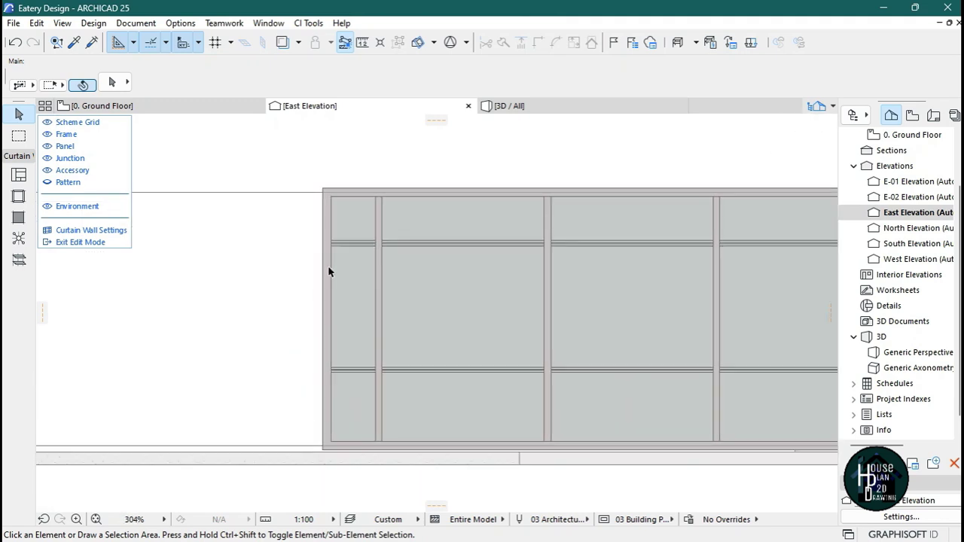
{"action": "left_click", "coordinate": [328, 271]}
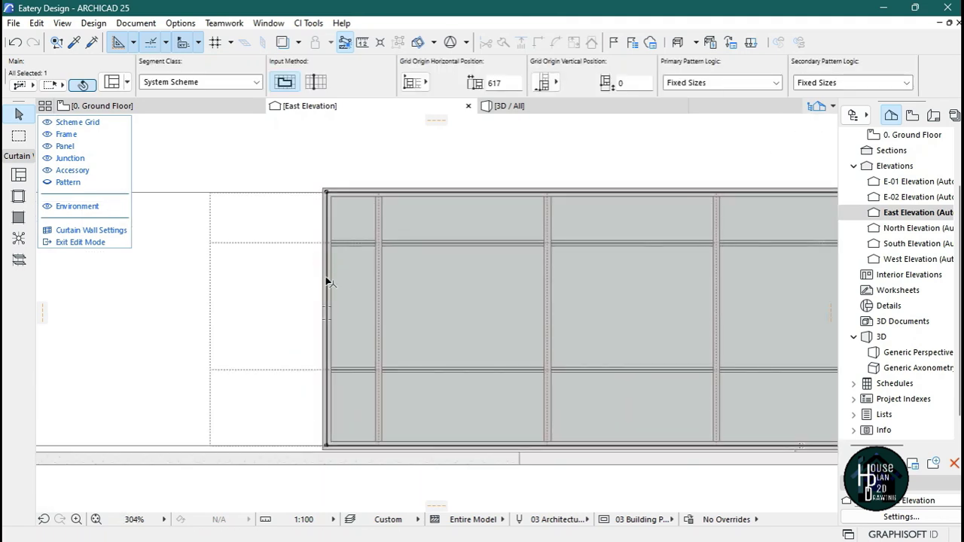
Step: Slant the curtain wall's left edge by inserting a boundary node on the base line and moving the lower-left corner onto the upper-left corner
{"action": "left_click", "coordinate": [328, 281]}
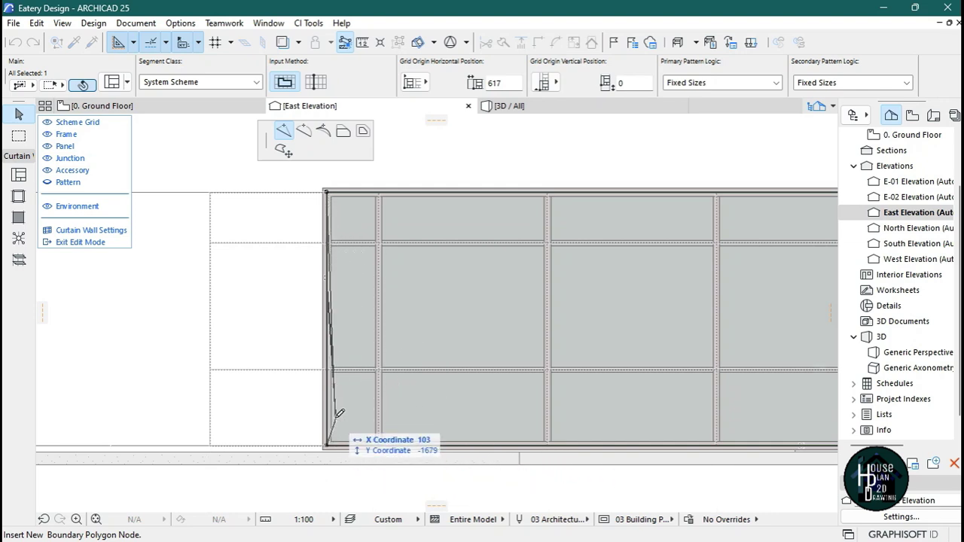
{"action": "key", "text": "Escape"}
{"action": "left_click", "coordinate": [361, 445]}
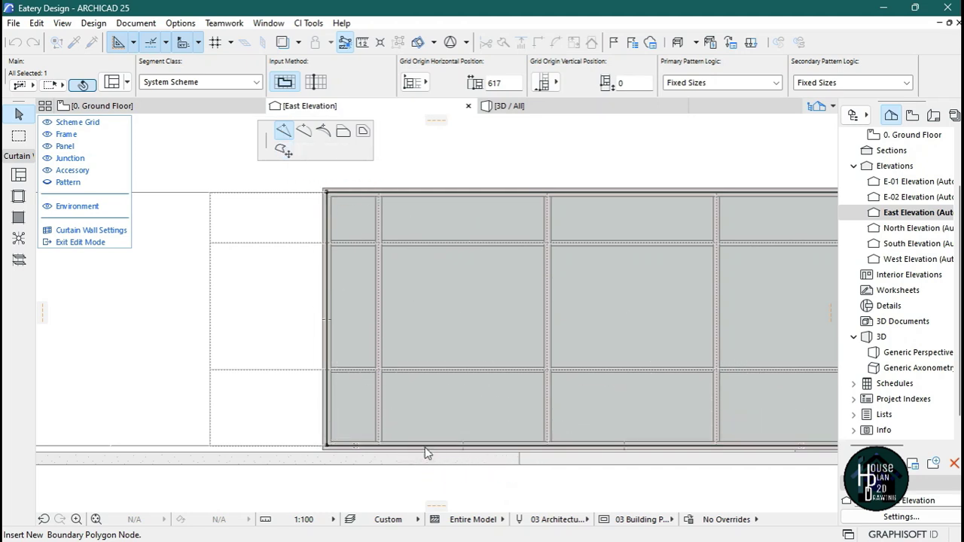
{"action": "left_click", "coordinate": [425, 451]}
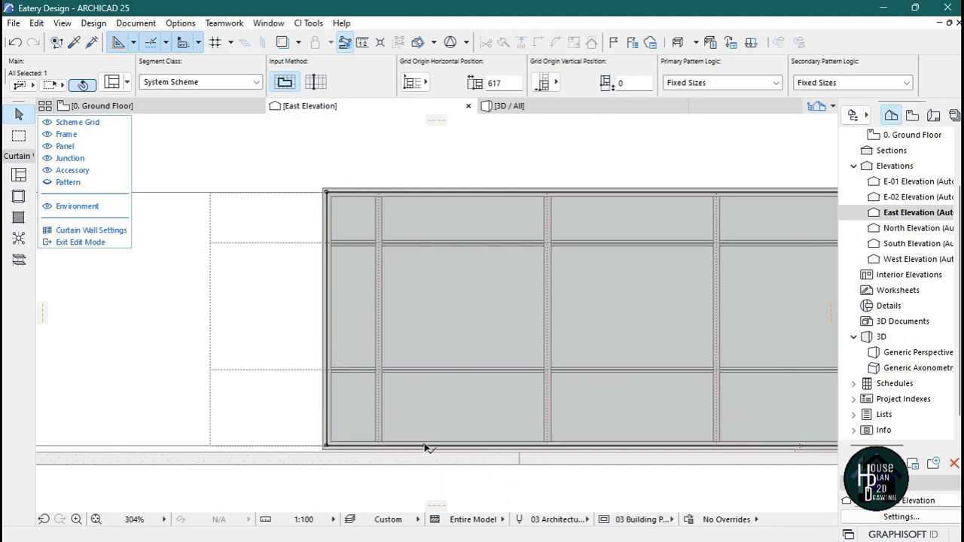
{"action": "left_click", "coordinate": [326, 446]}
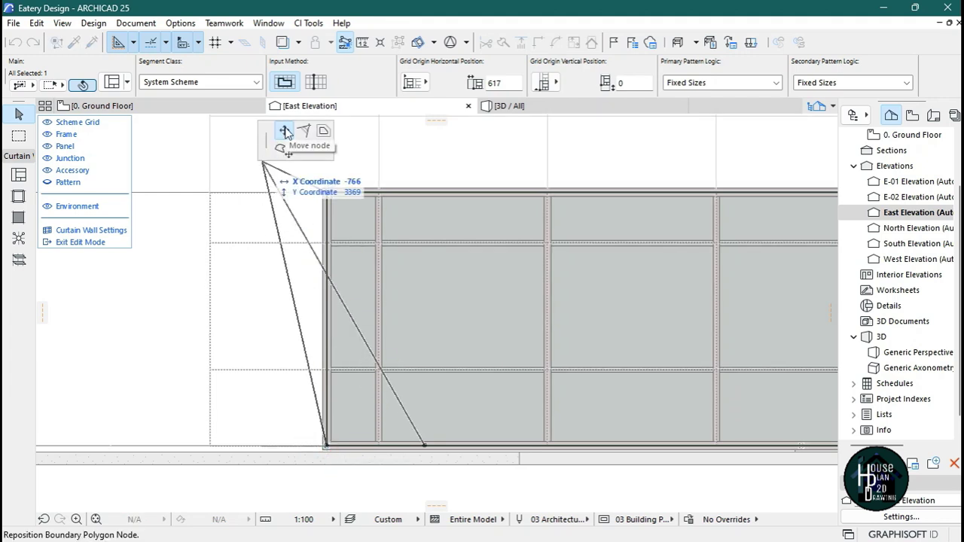
{"action": "left_click", "coordinate": [326, 192]}
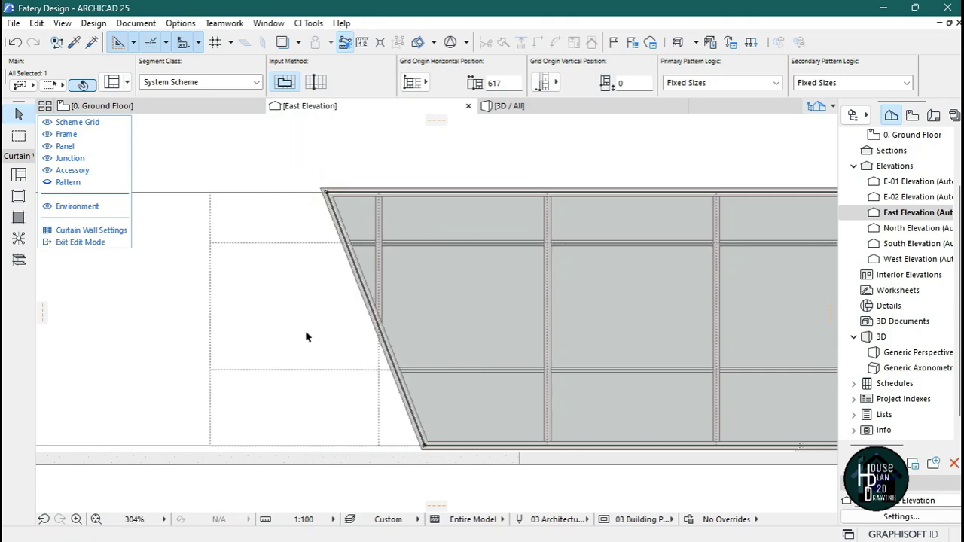
{"action": "left_click", "coordinate": [328, 357]}
{"action": "scroll", "coordinate": [299, 305], "scroll_direction": "down", "scroll_amount": 2}
{"action": "scroll", "coordinate": [424, 301], "scroll_direction": "down", "scroll_amount": 3}
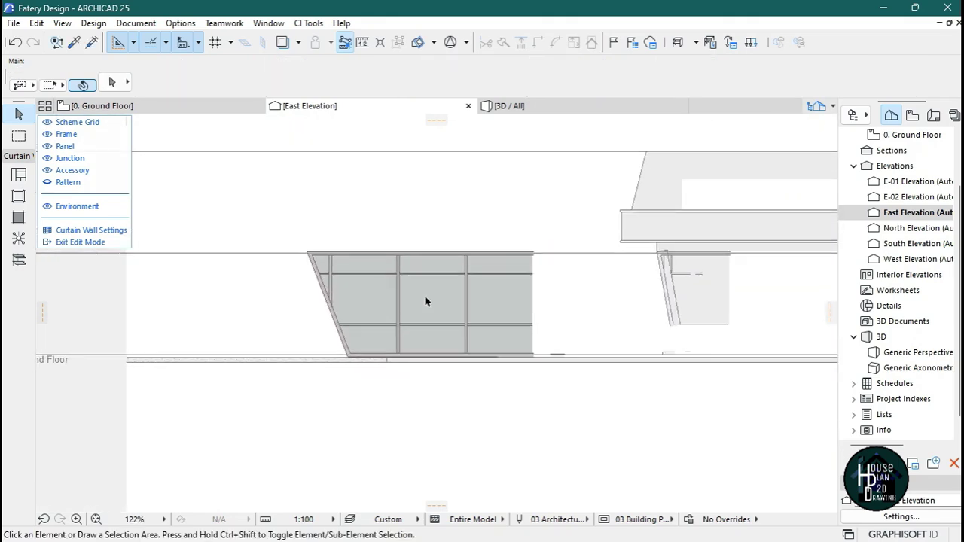
{"action": "scroll", "coordinate": [659, 290], "scroll_direction": "down", "scroll_amount": 2}
{"action": "scroll", "coordinate": [659, 290], "scroll_direction": "up", "scroll_amount": 3}
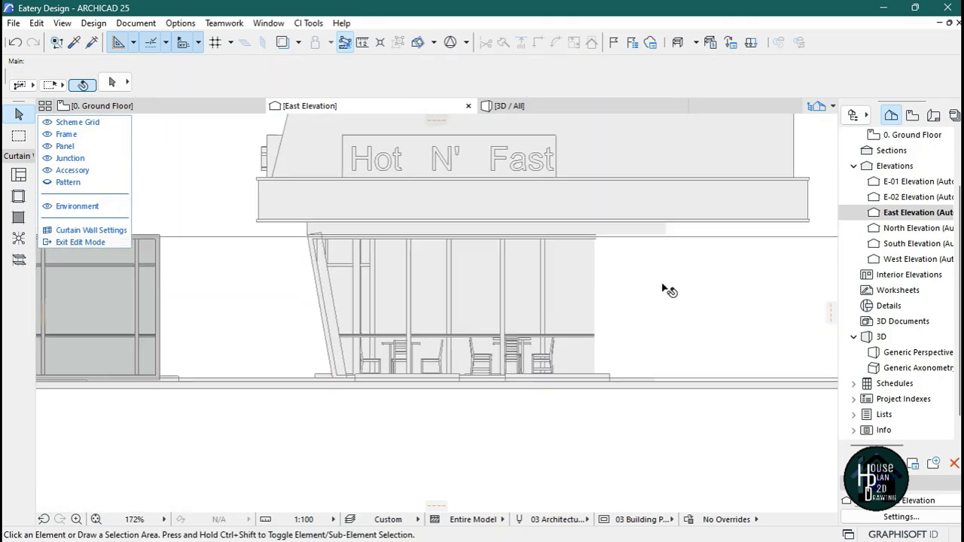
Step: Slant the curtain wall's right edge by inserting a boundary node on the base line and moving the lower-right corner onto the upper-right corner
{"action": "scroll", "coordinate": [688, 323], "scroll_direction": "left", "scroll_amount": 2}
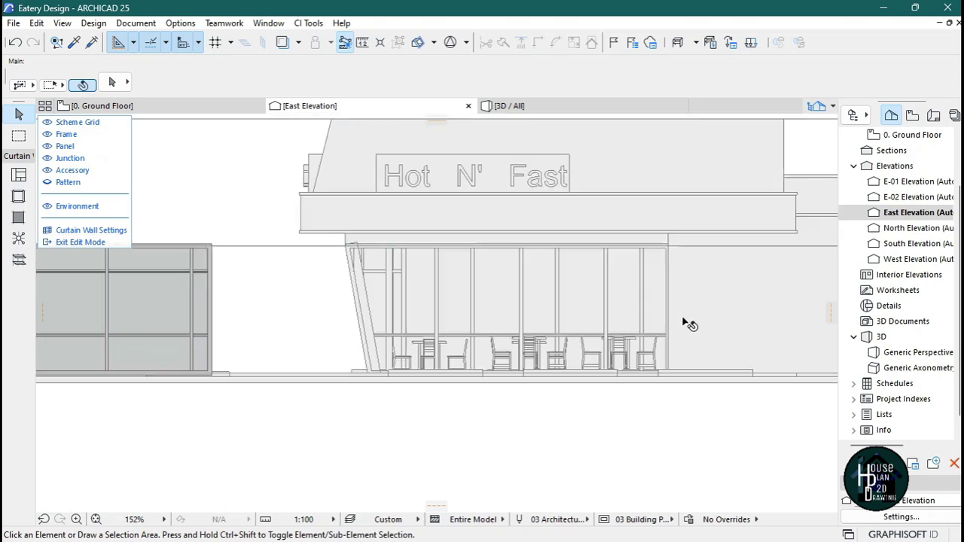
{"action": "scroll", "coordinate": [490, 348], "scroll_direction": "up", "scroll_amount": 2}
{"action": "scroll", "coordinate": [391, 322], "scroll_direction": "left", "scroll_amount": 1}
{"action": "scroll", "coordinate": [576, 257], "scroll_direction": "down", "scroll_amount": 1}
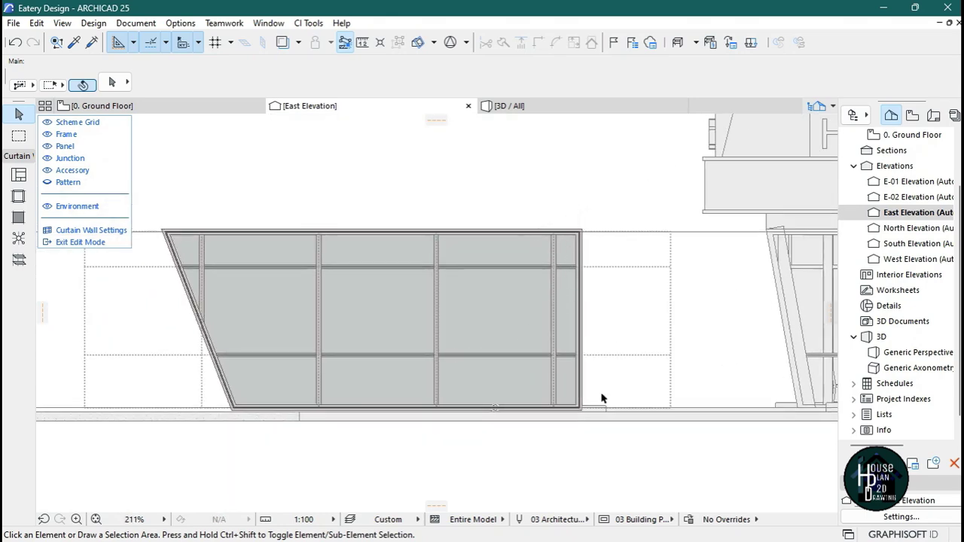
{"action": "left_click", "coordinate": [528, 408]}
{"action": "middle_click_drag", "start_coordinate": [528, 408], "coordinate": [499, 396]}
{"action": "left_click", "coordinate": [497, 395]}
{"action": "scroll", "coordinate": [501, 393], "scroll_direction": "up", "scroll_amount": 3}
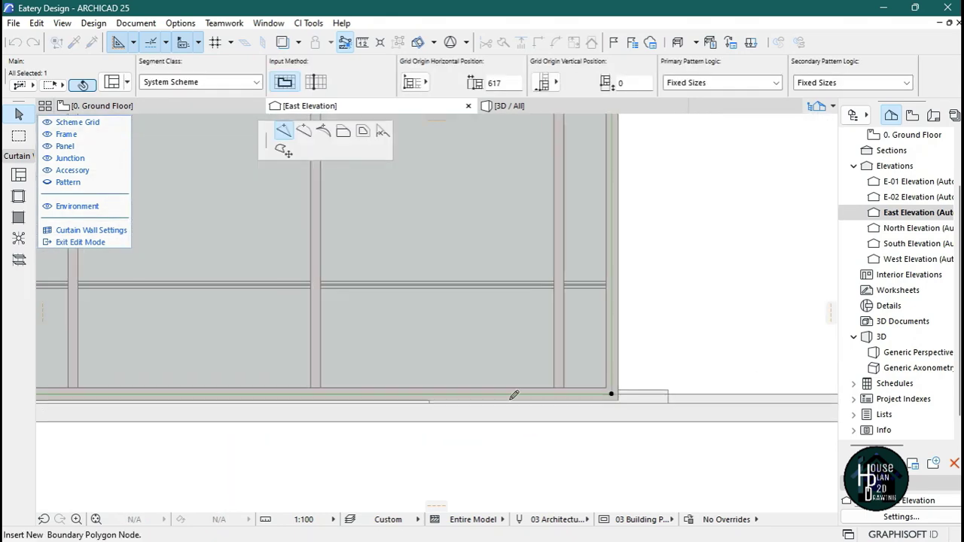
{"action": "scroll", "coordinate": [496, 394], "scroll_direction": "down", "scroll_amount": 2}
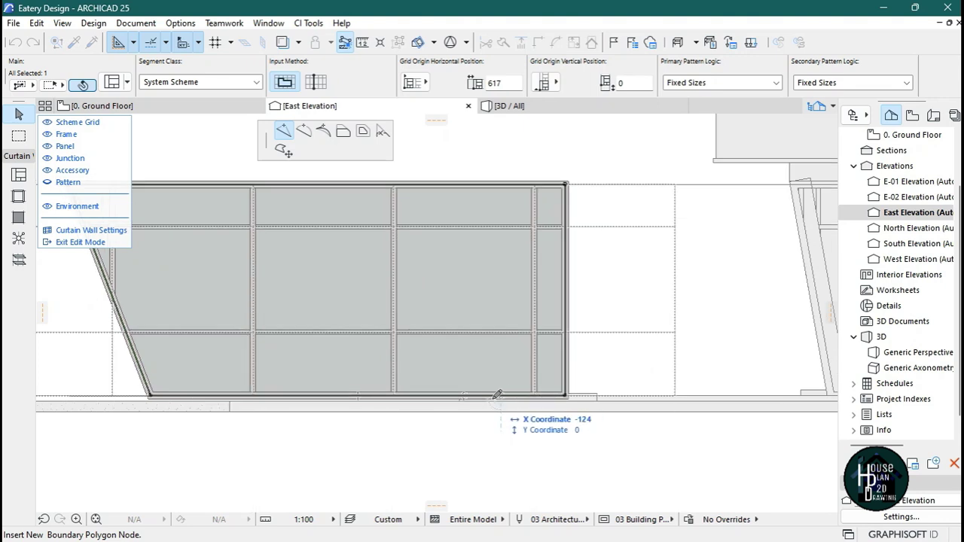
{"action": "left_click", "coordinate": [494, 393]}
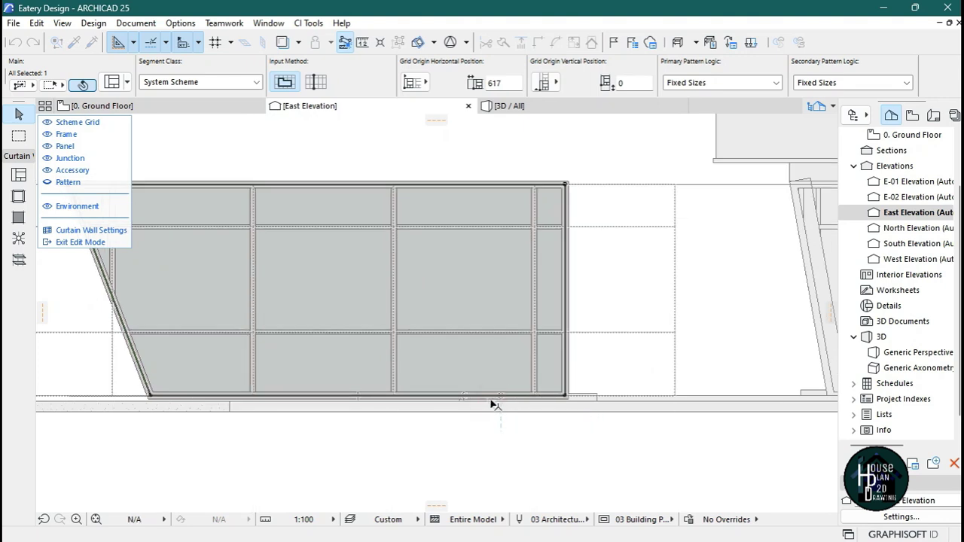
{"action": "left_click", "coordinate": [564, 395]}
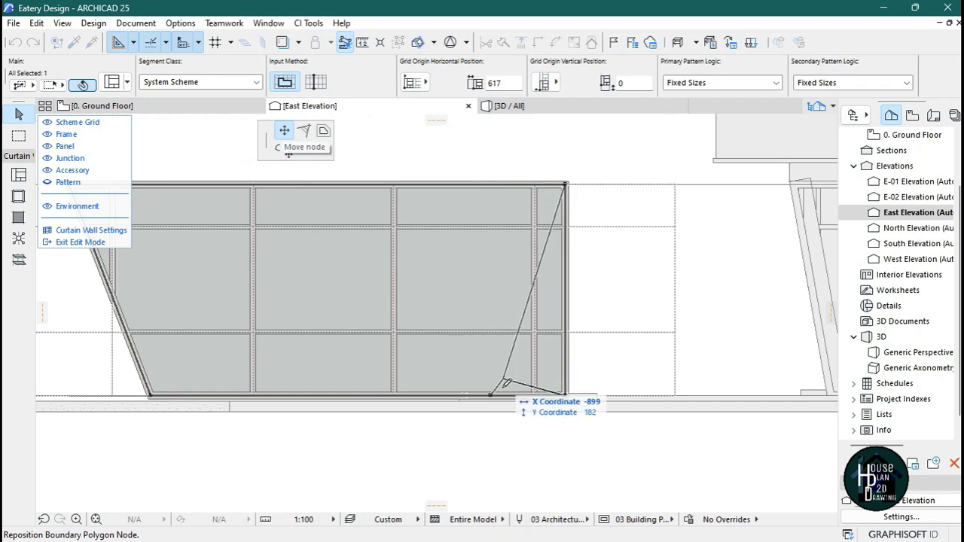
{"action": "left_click", "coordinate": [558, 243]}
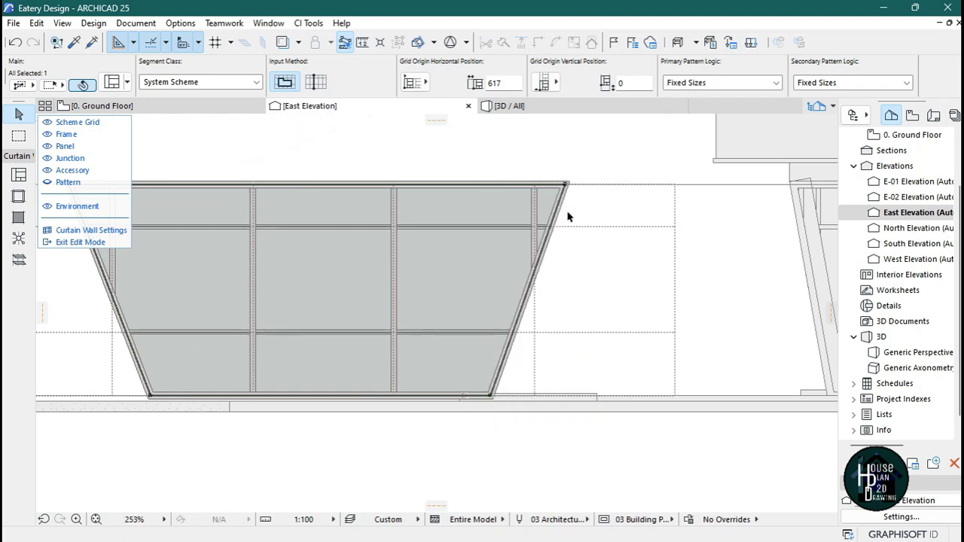
{"action": "key", "text": "Escape"}
Step: Exit edit mode for the standalone curtain wall in the East Elevation
{"action": "scroll", "coordinate": [578, 208], "scroll_direction": "down", "scroll_amount": 3}
{"action": "scroll", "coordinate": [590, 177], "scroll_direction": "up", "scroll_amount": 2}
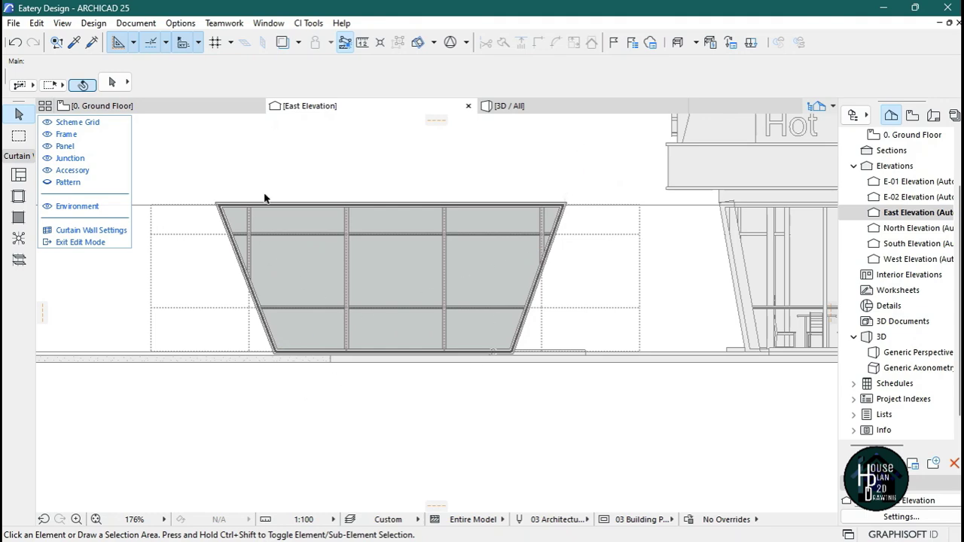
{"action": "scroll", "coordinate": [450, 255], "scroll_direction": "down", "scroll_amount": 4}
{"action": "scroll", "coordinate": [481, 247], "scroll_direction": "up", "scroll_amount": 3}
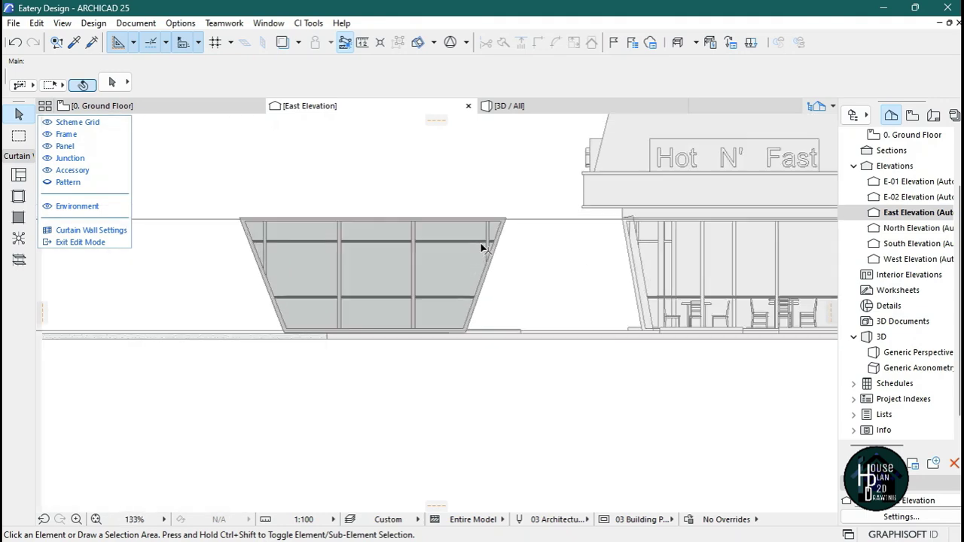
{"action": "key", "text": "Escape"}
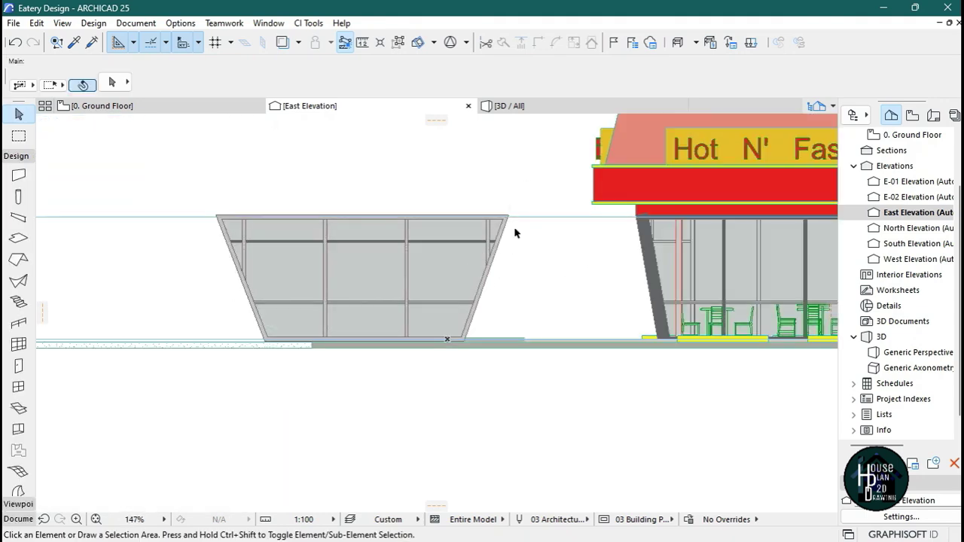
Step: Fly around the standalone curtain wall in the 3D perspective and examine its slanted edges from both sides, alongside the restaurant's glazing
{"action": "left_click", "coordinate": [509, 105]}
{"action": "middle_click_drag", "start_coordinate": [467, 372], "coordinate": [267, 430], "text": "shift"}
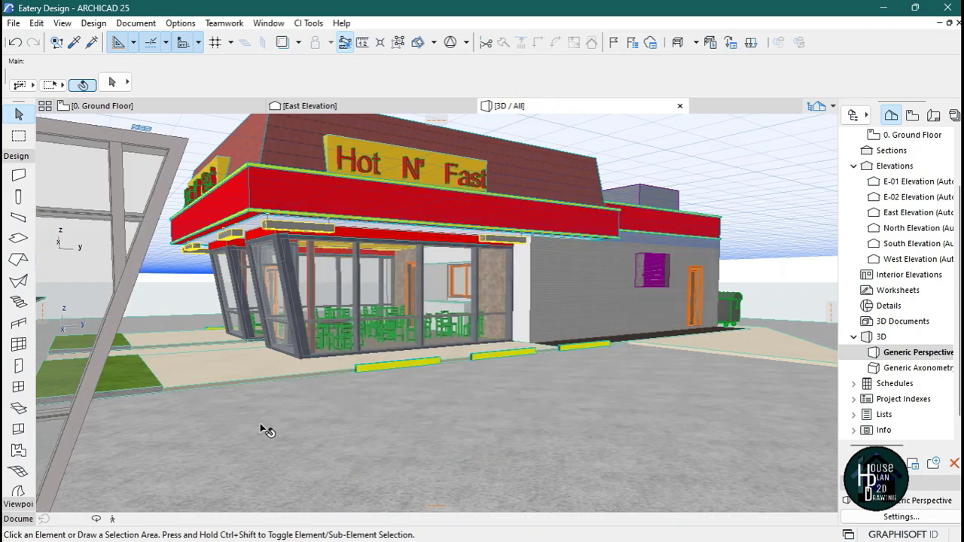
{"action": "left_click", "coordinate": [109, 520]}
{"action": "key", "text": "Down"}
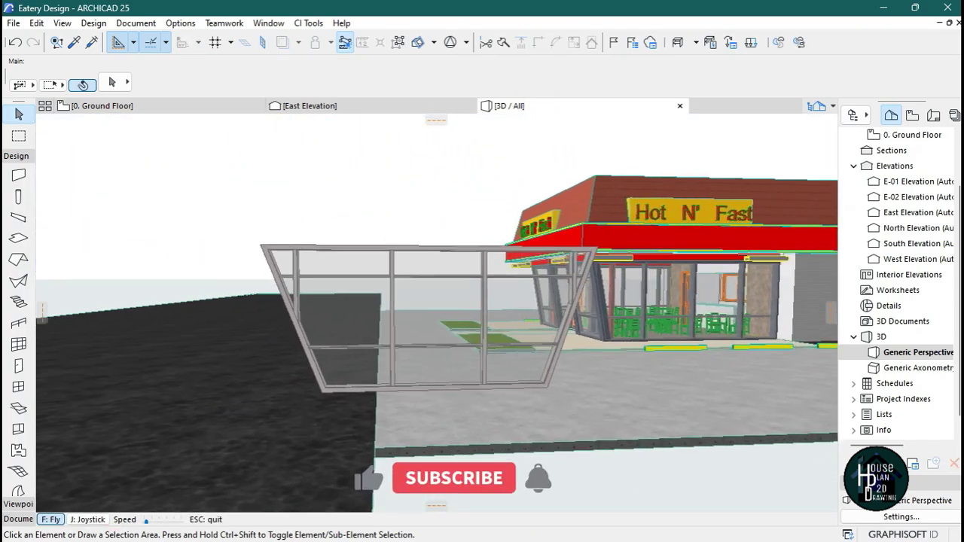
{"action": "key", "text": "Up"}
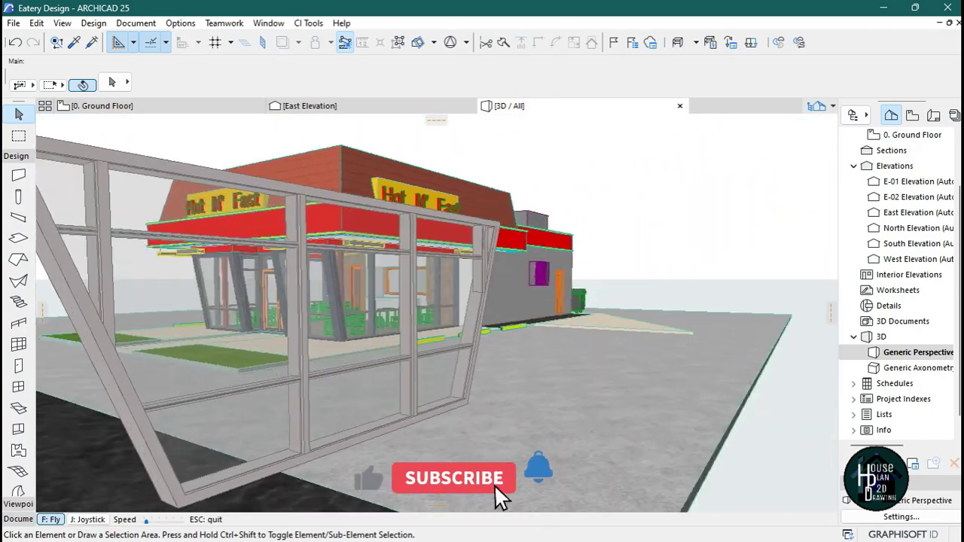
{"action": "key", "text": "Left"}
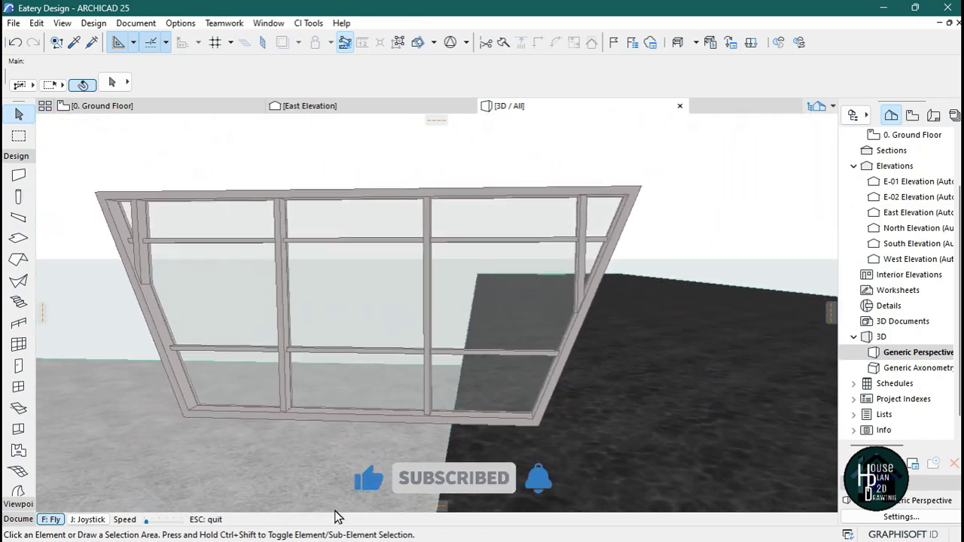
{"action": "key", "text": "Left"}
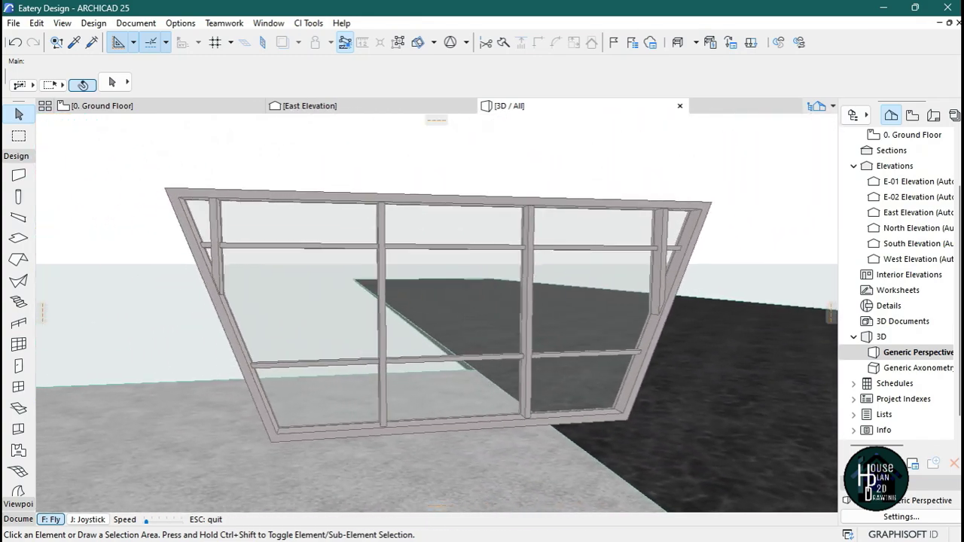
{"action": "key", "text": "Left"}
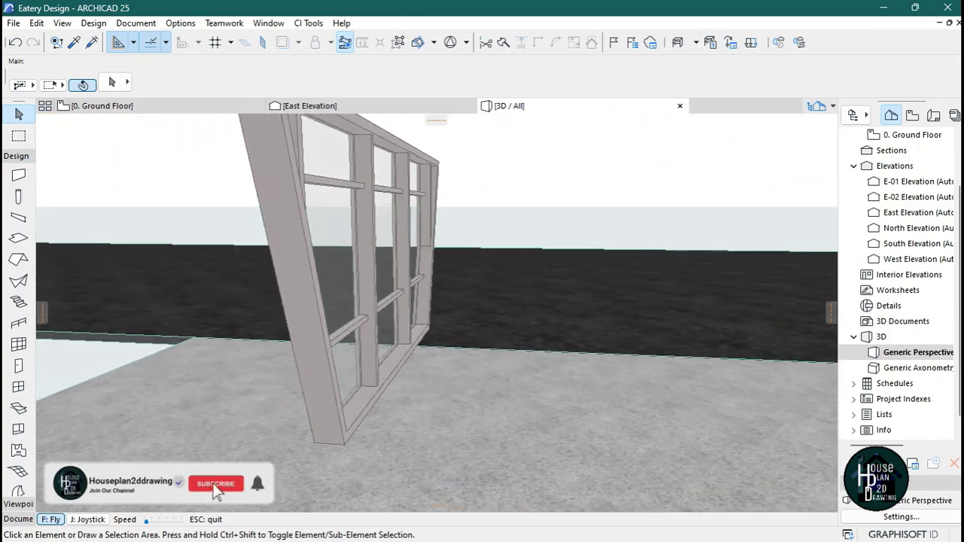
{"action": "key", "text": "Left"}
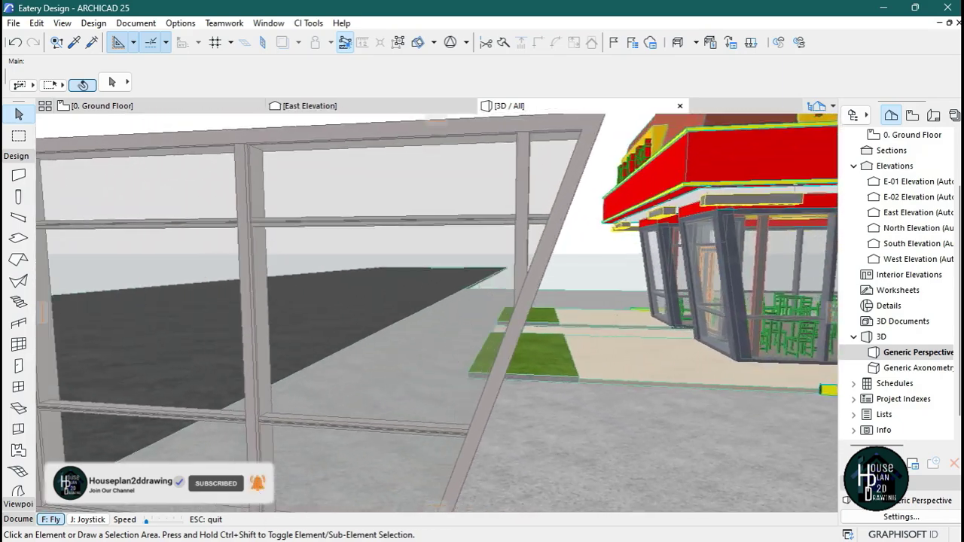
{"action": "key", "text": "Down"}
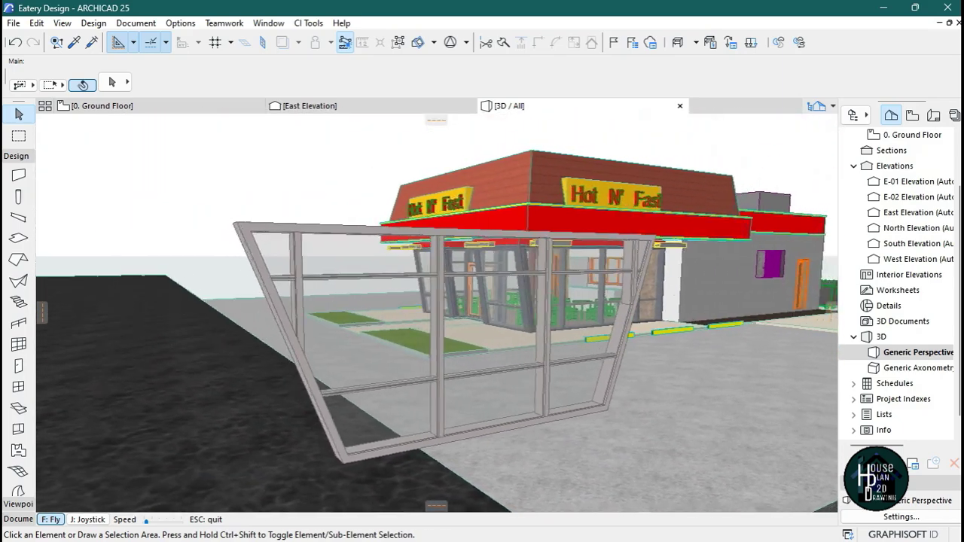